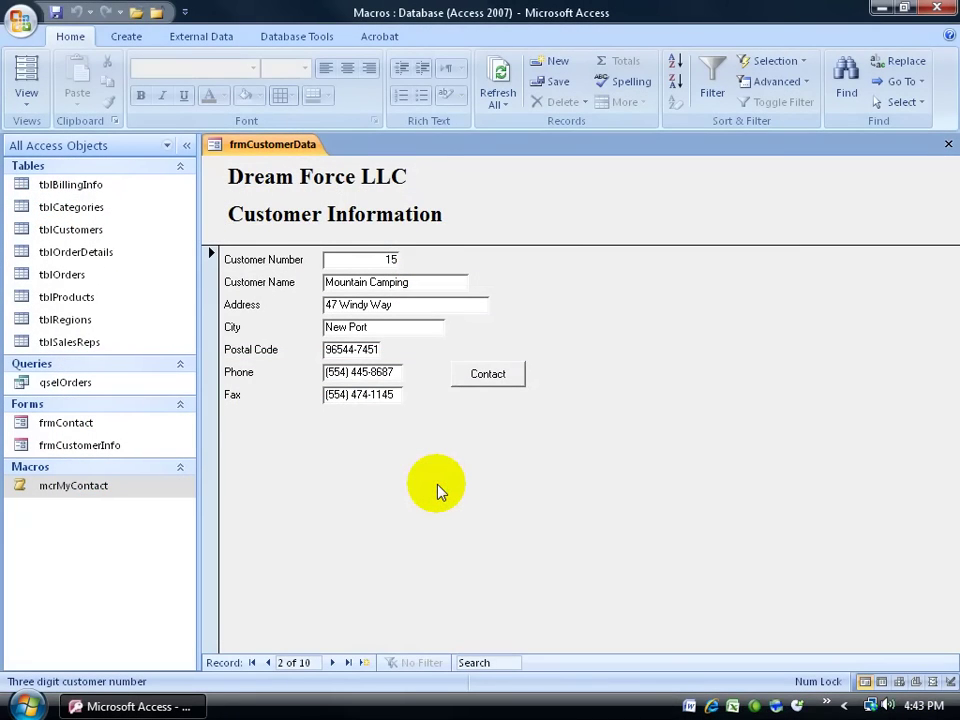
Step: Run the mcrMyContact macro from the Navigation Pane twice, closing frmContact each time
left_click(87, 489)
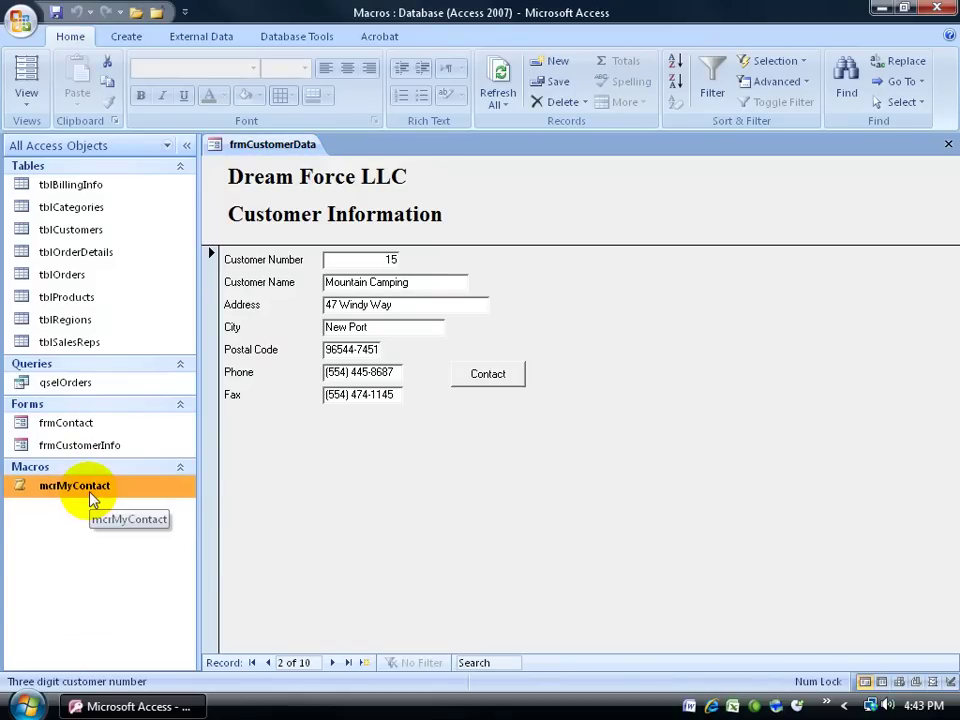
double_click(82, 428)
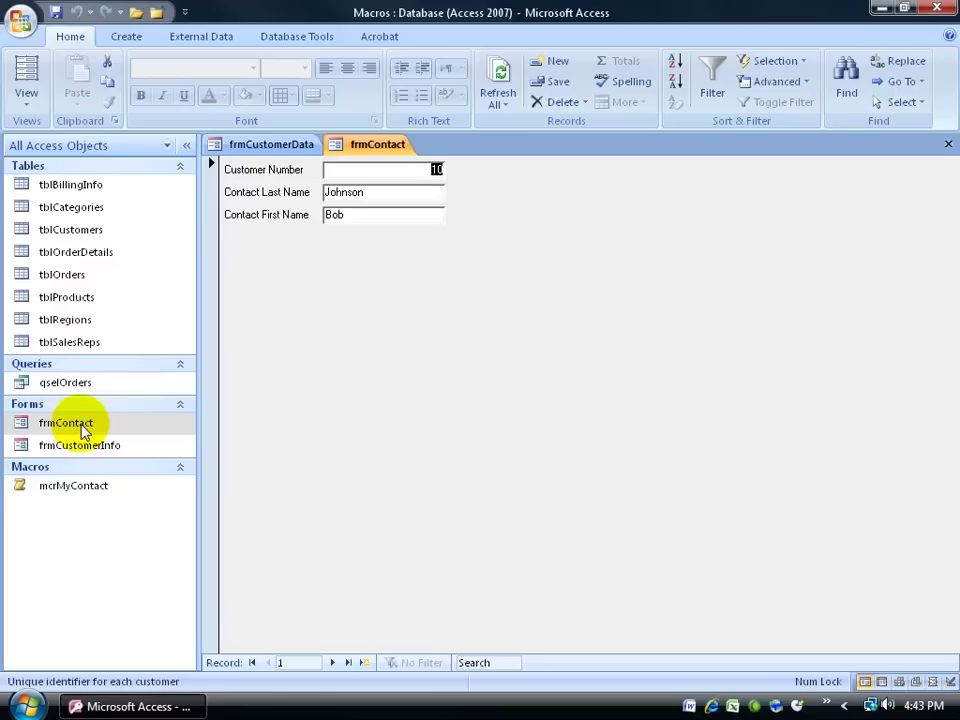
left_click(948, 146)
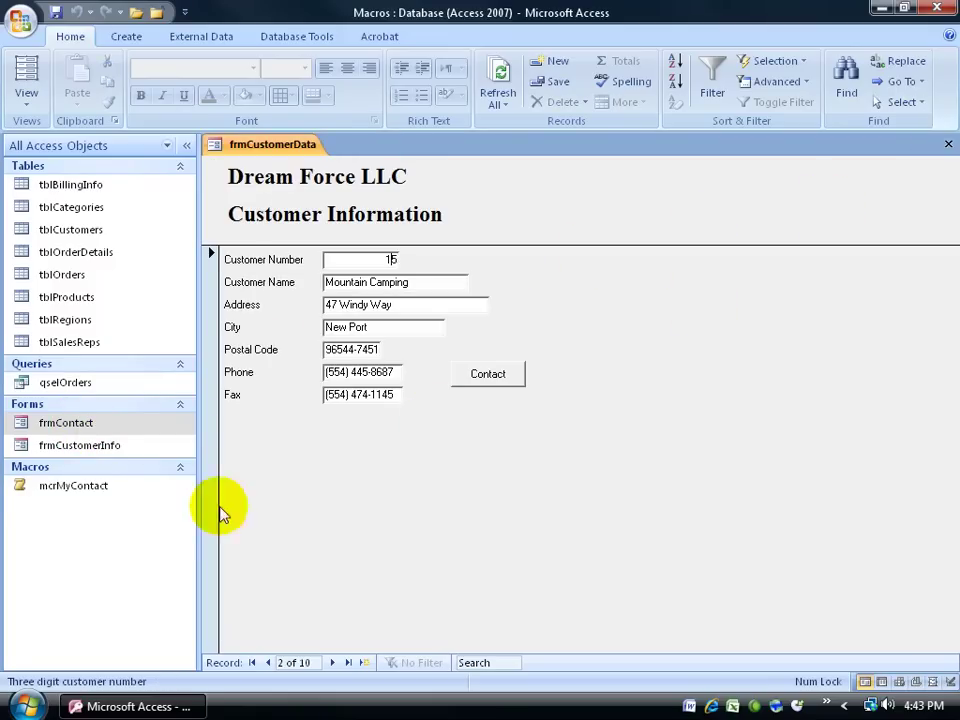
double_click(92, 490)
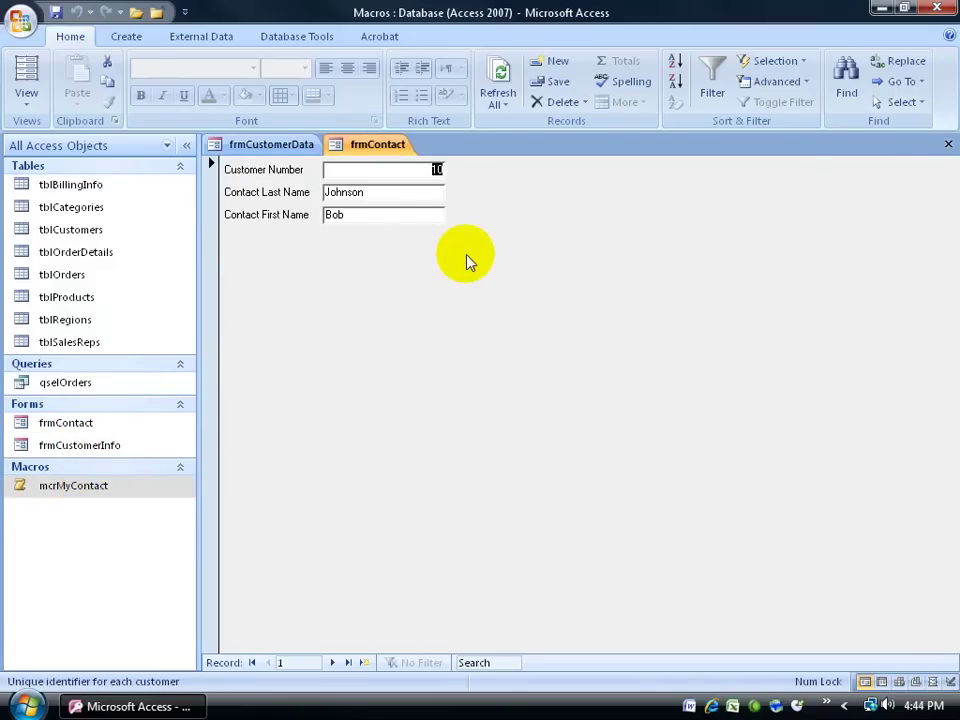
left_click(947, 145)
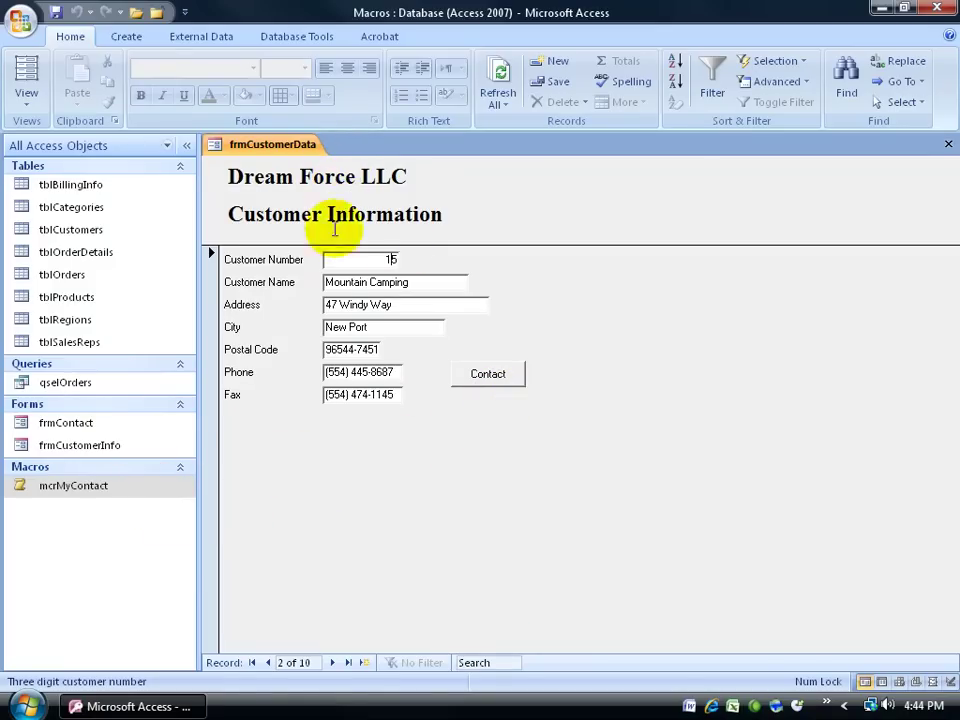
Step: Move to the All Weather Sports customer and open its contact form with the Contact button
left_click(333, 662)
left_click(333, 662)
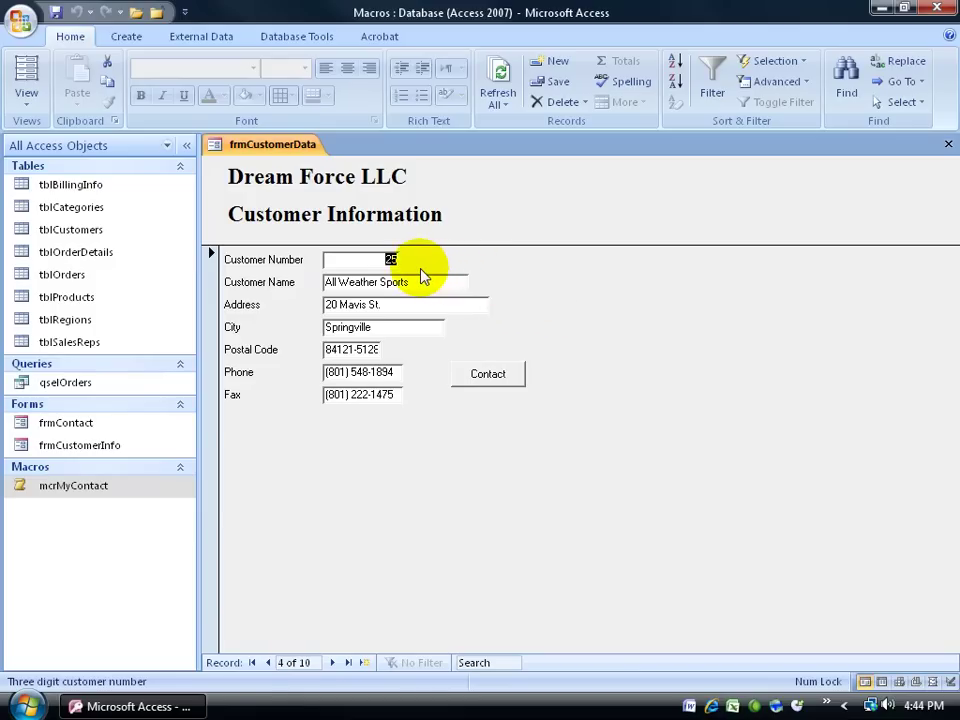
left_click(486, 371)
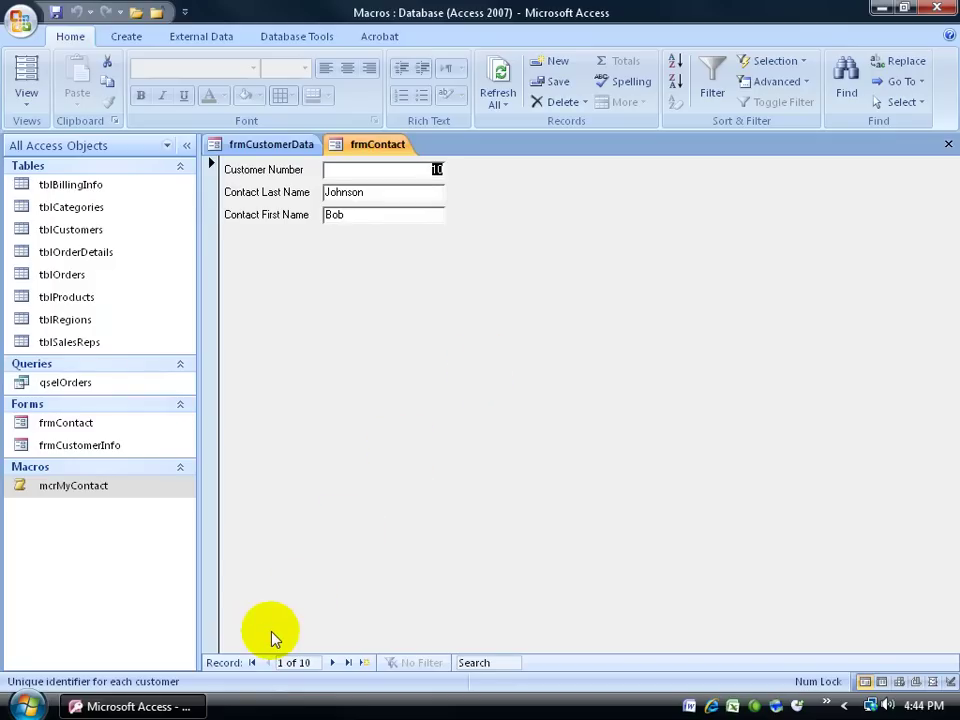
Step: Page frmContact forward to customer 25 and compare it with the customer form
left_click(332, 662)
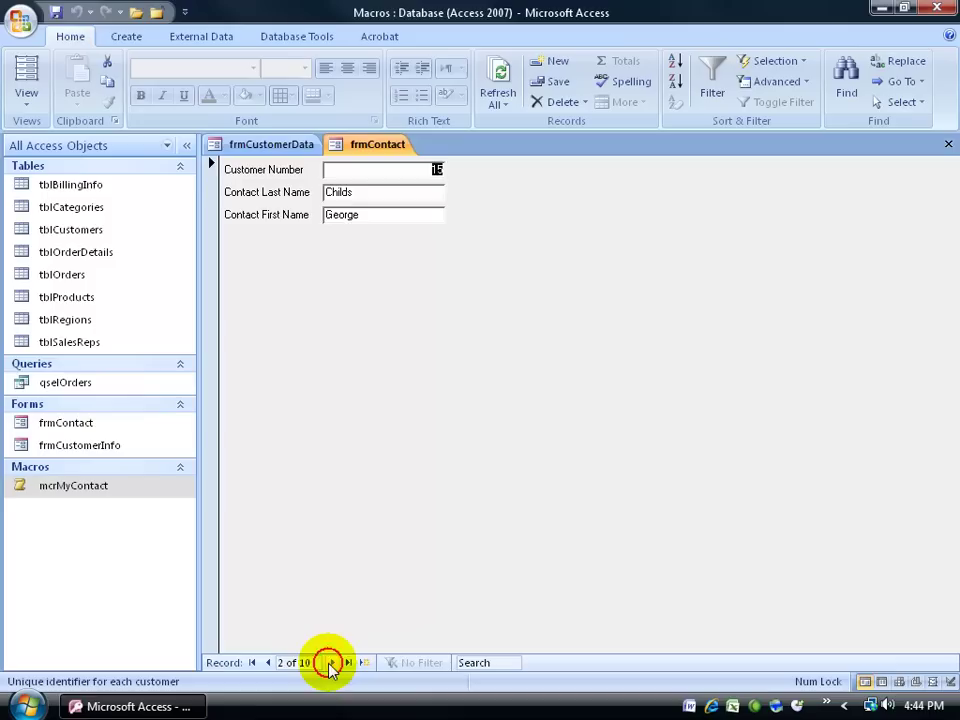
left_click(332, 662)
left_click(332, 662)
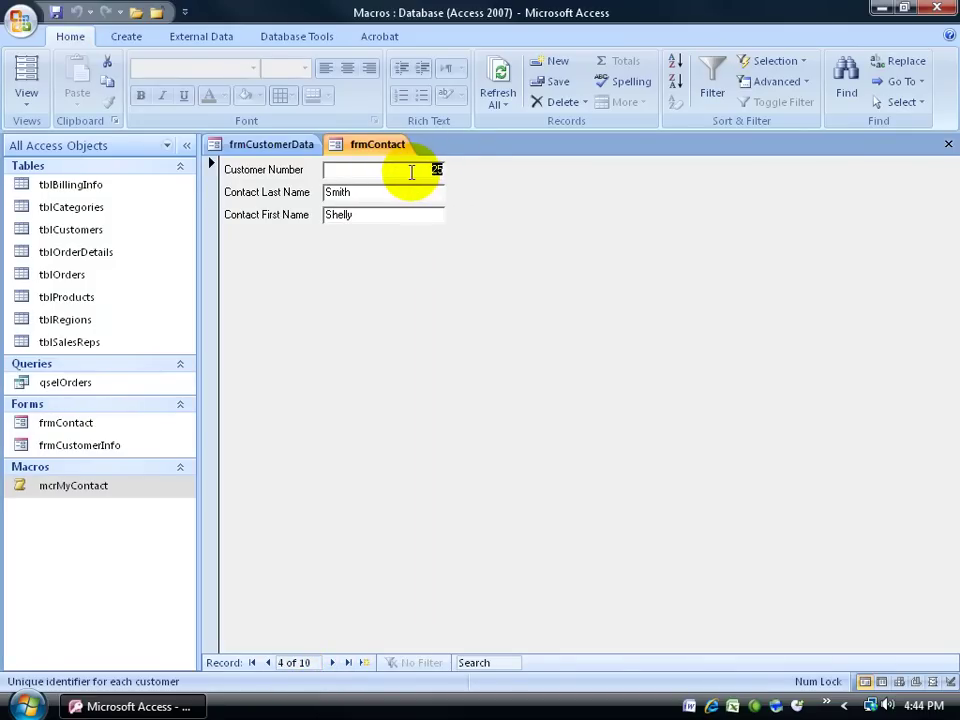
left_click(288, 146)
left_click(354, 261)
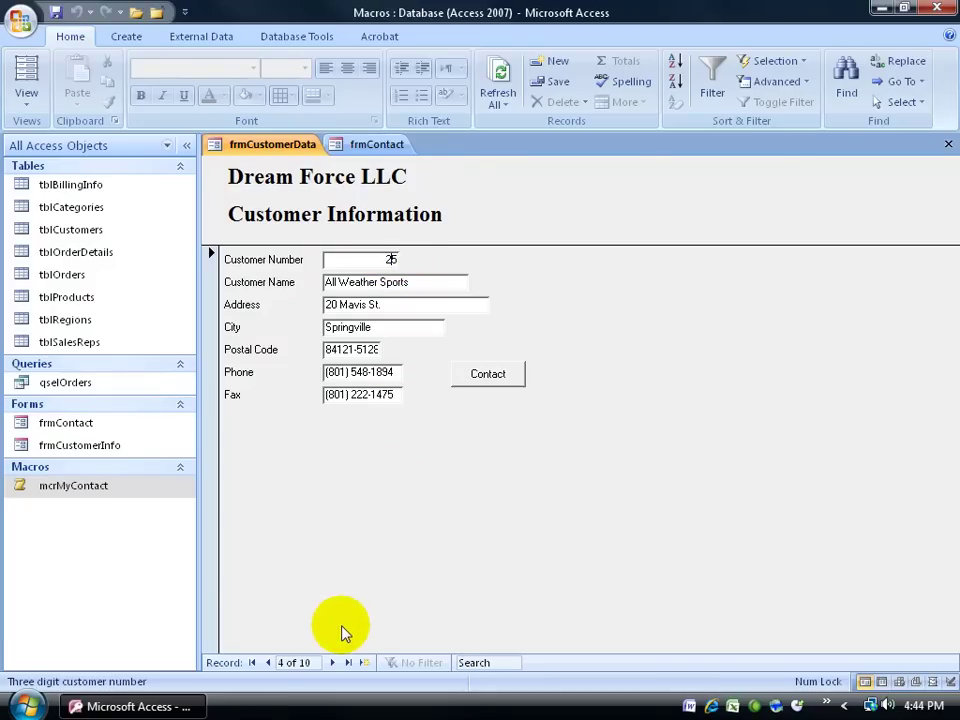
left_click(393, 143)
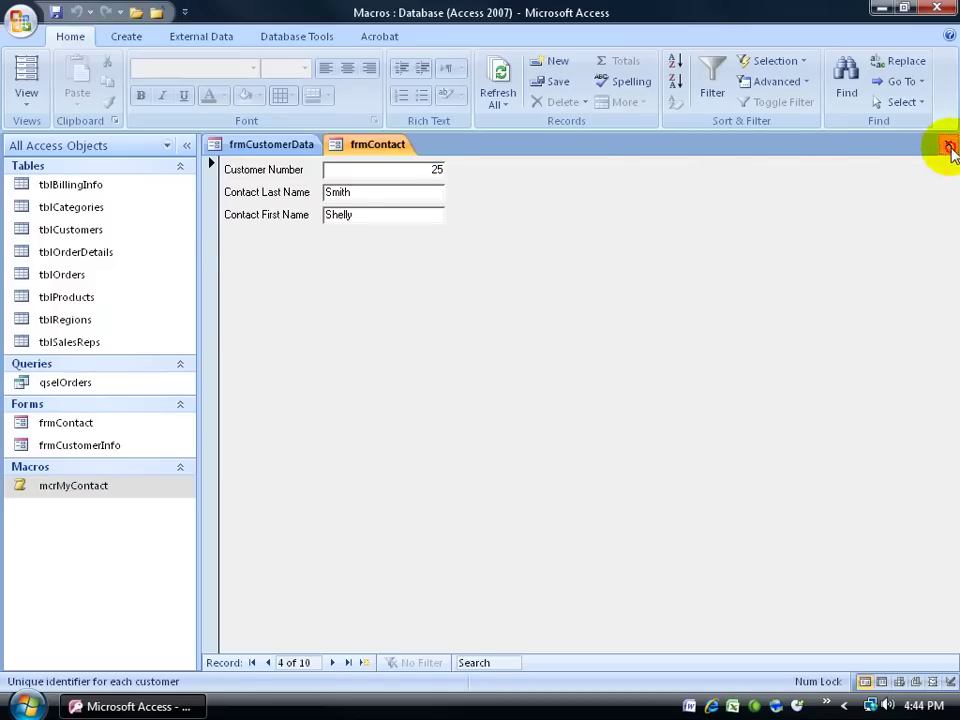
Step: Close frmContact and check that the Contact button's On Click event runs mcrMyContact in Design view
left_click(948, 144)
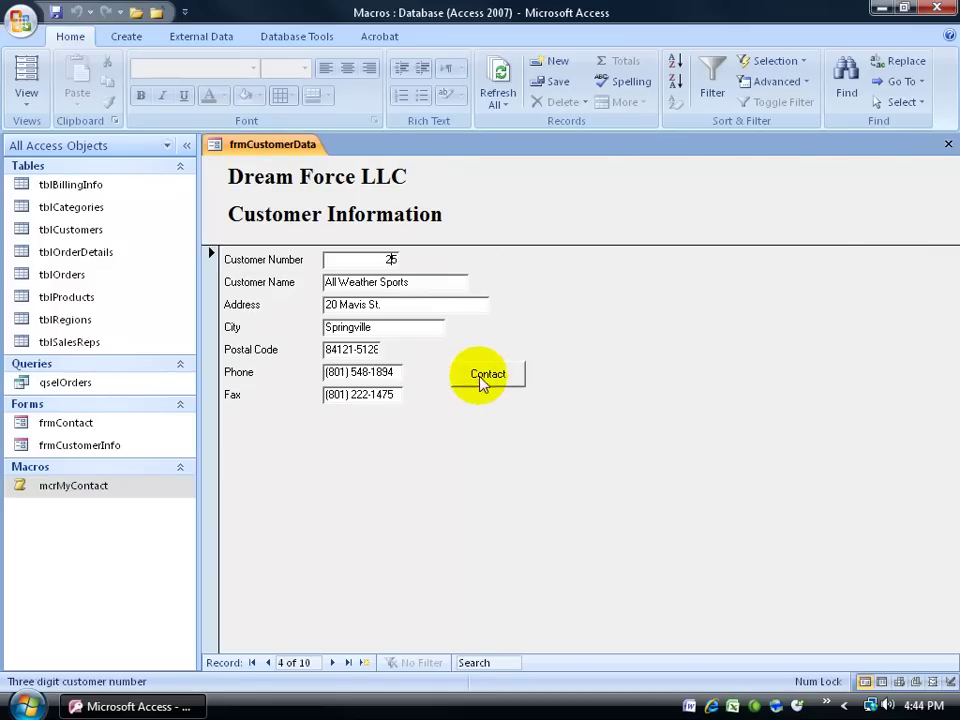
right_click(260, 147)
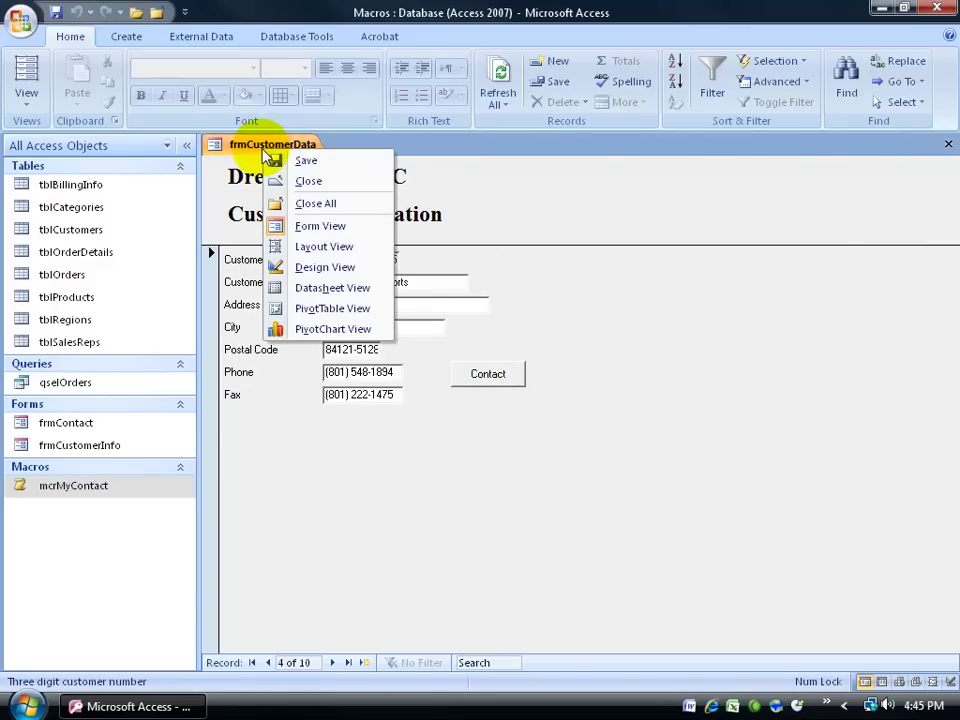
left_click(290, 267)
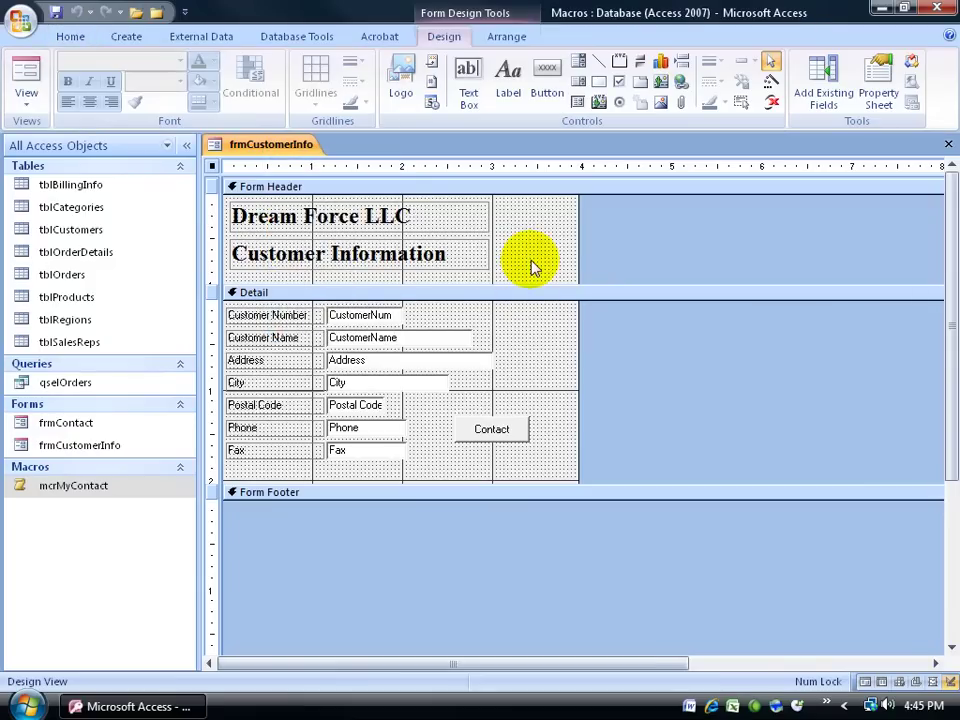
left_click(503, 428)
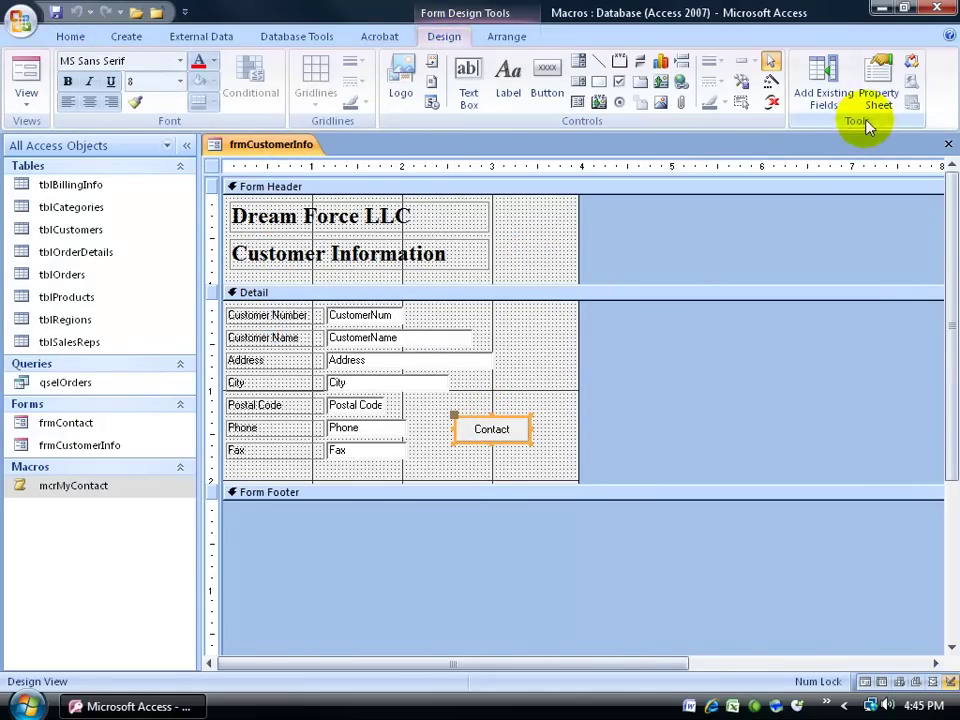
left_click(878, 88)
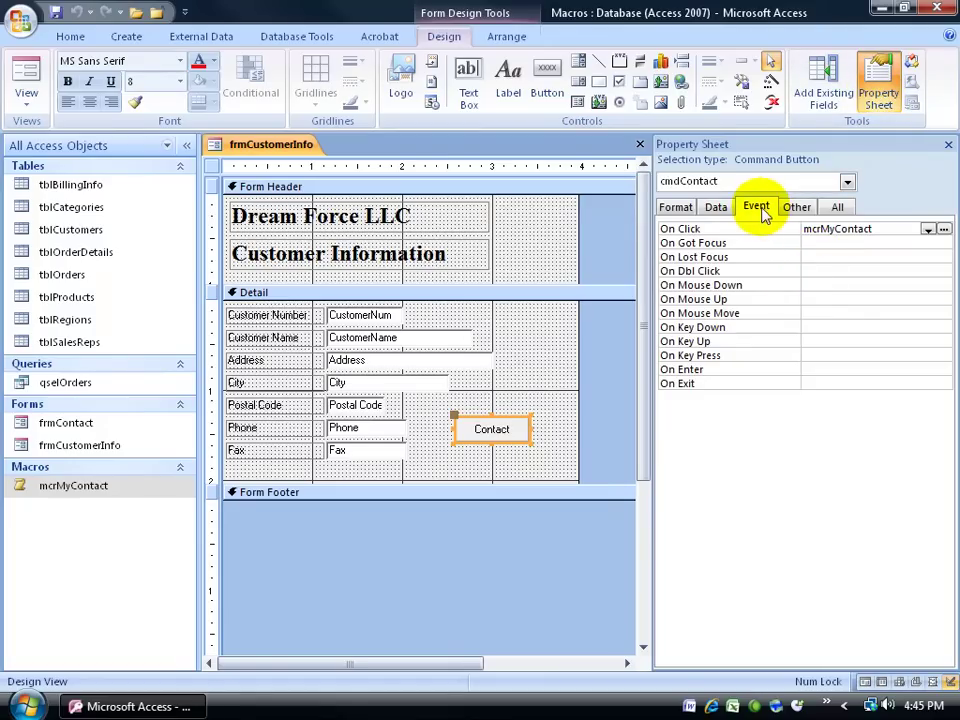
left_click(818, 229)
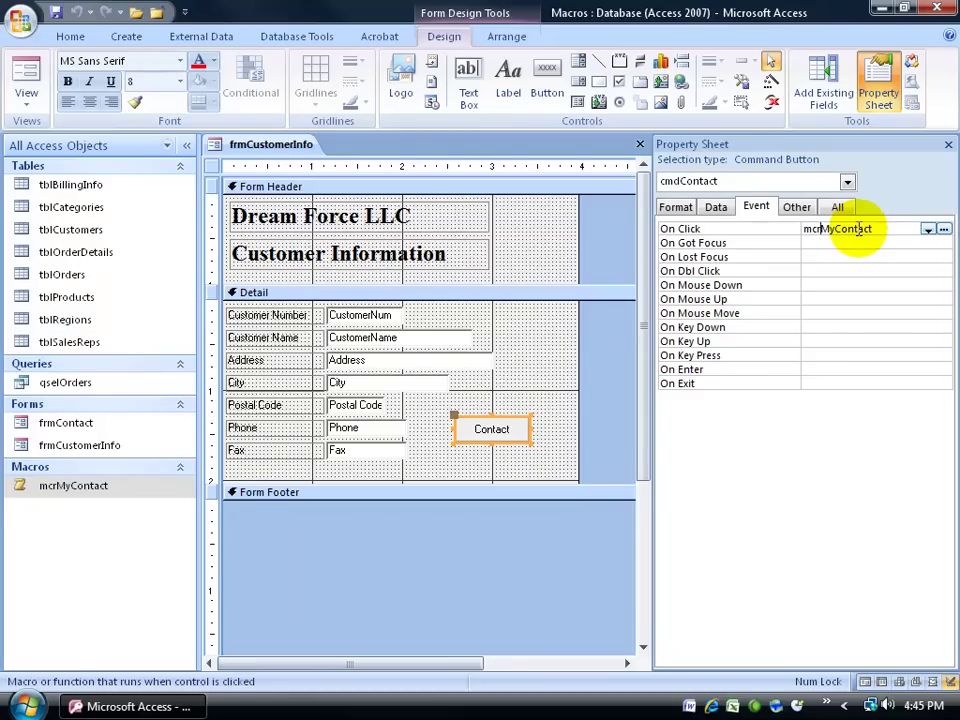
Step: Open the mcrMyContact macro in Design view from the Navigation Pane
left_click(943, 230)
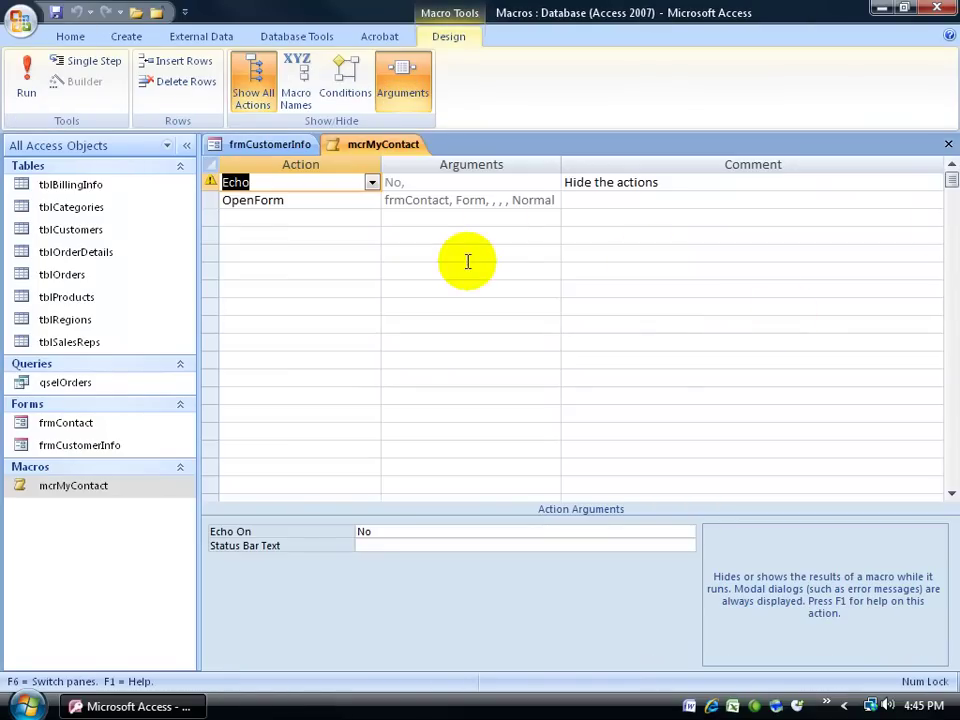
left_click(948, 144)
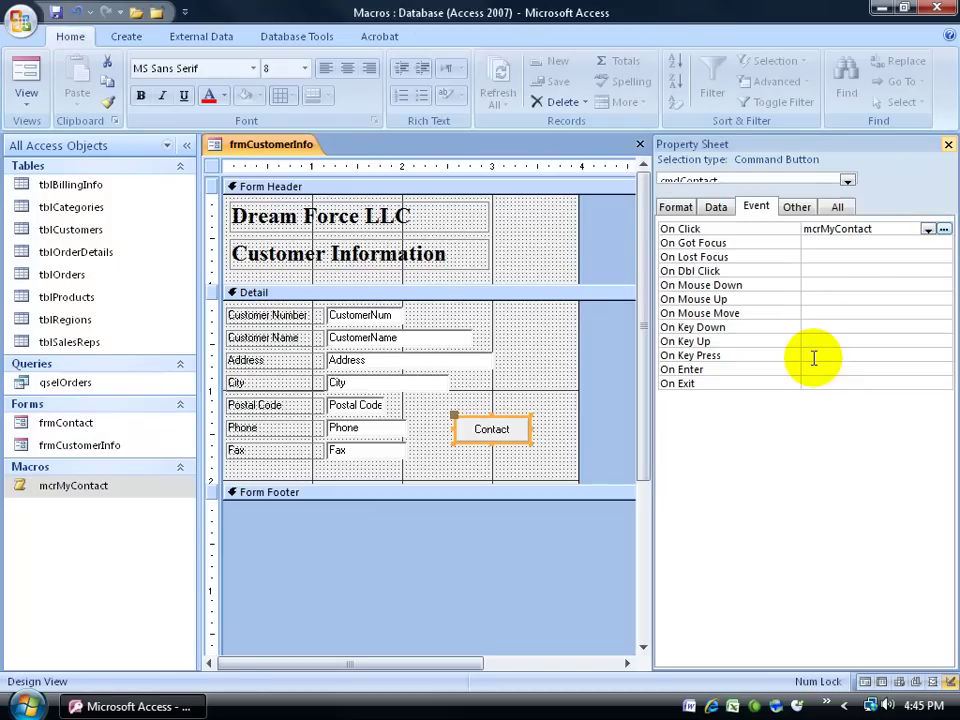
right_click(58, 488)
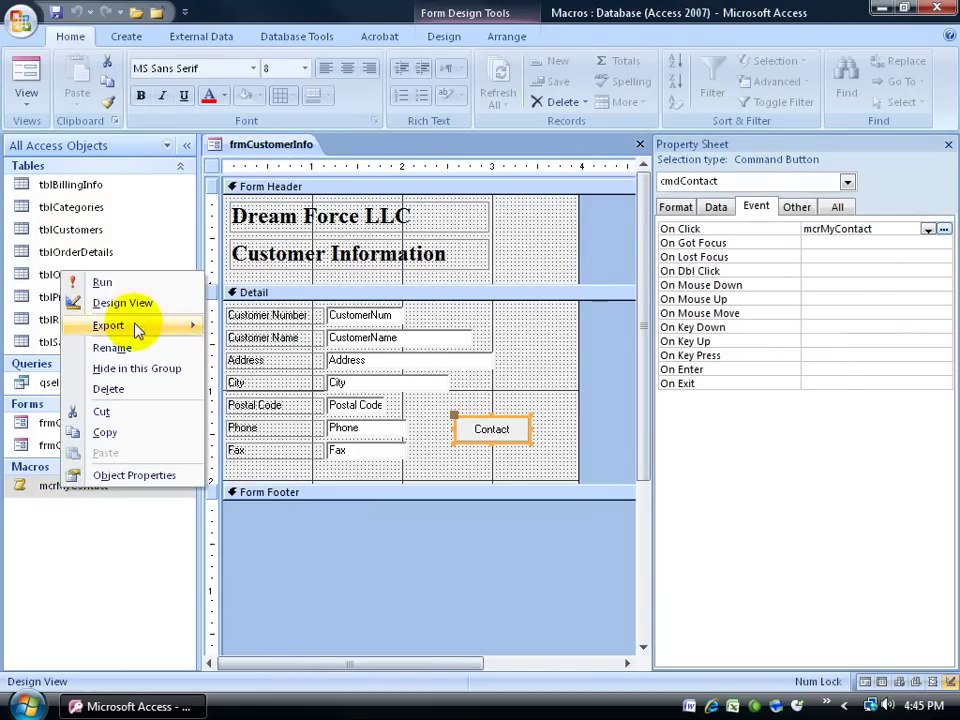
left_click(125, 303)
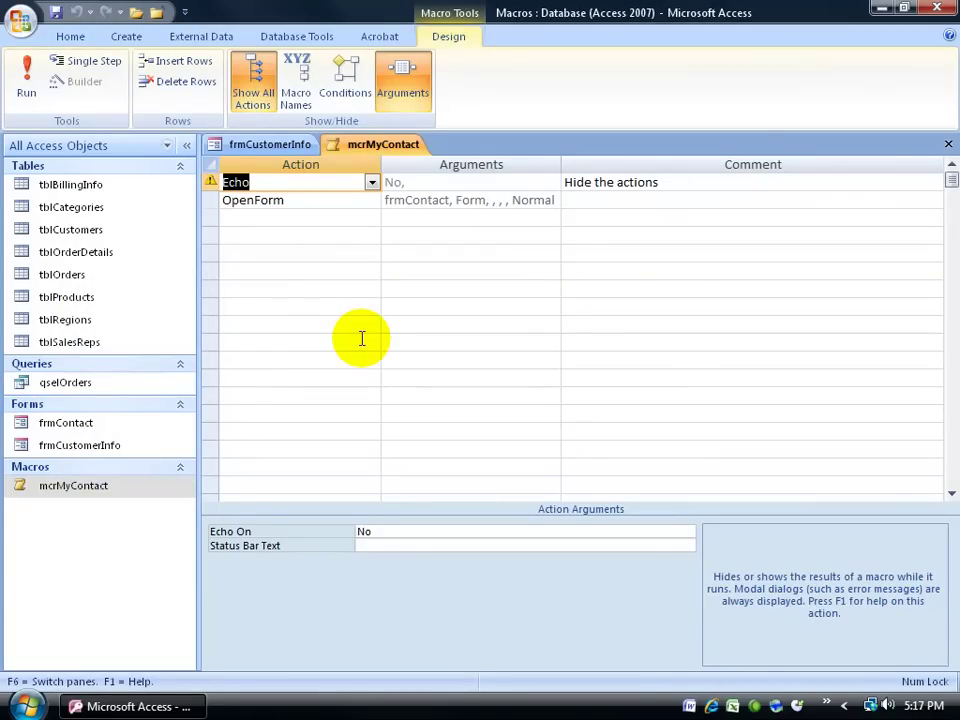
Step: Confirm the Echo action's Echo On argument stays set to No
left_click(307, 185)
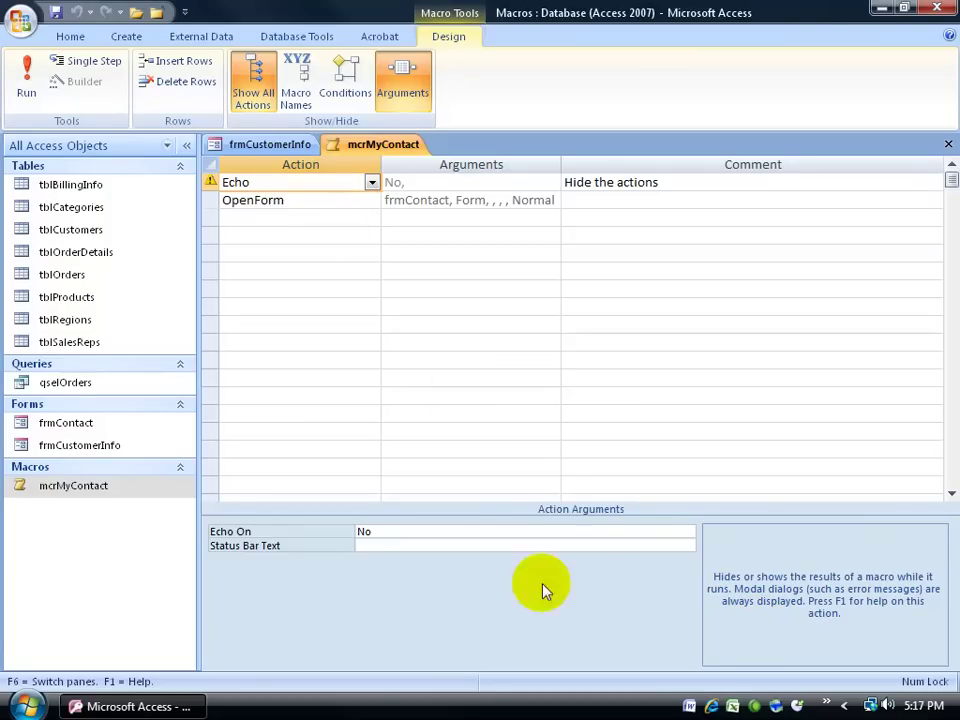
left_click(441, 531)
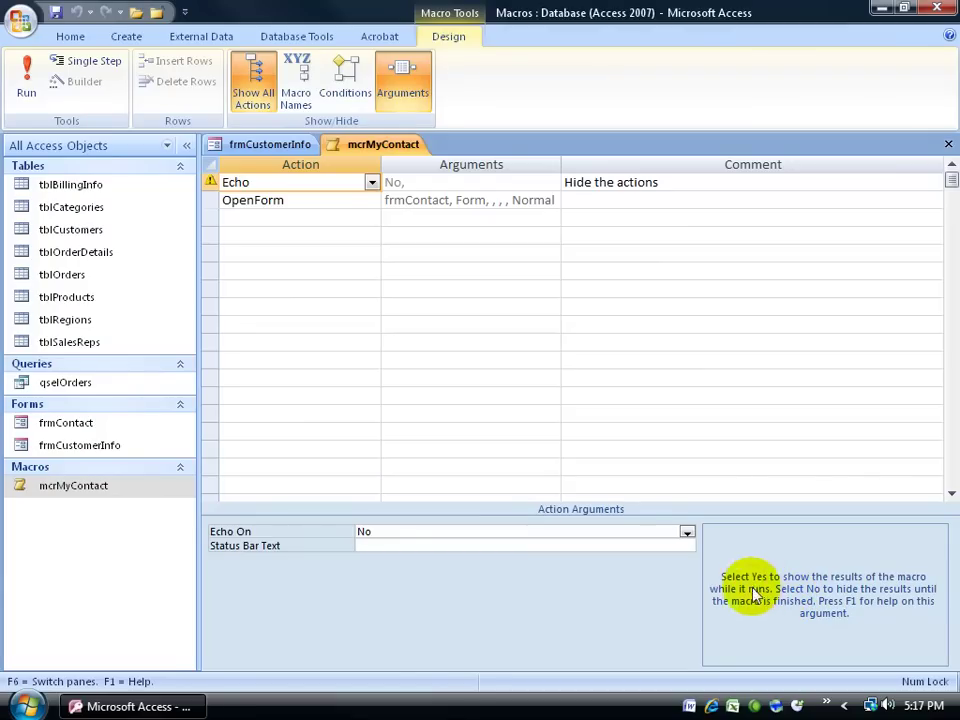
left_click(307, 203)
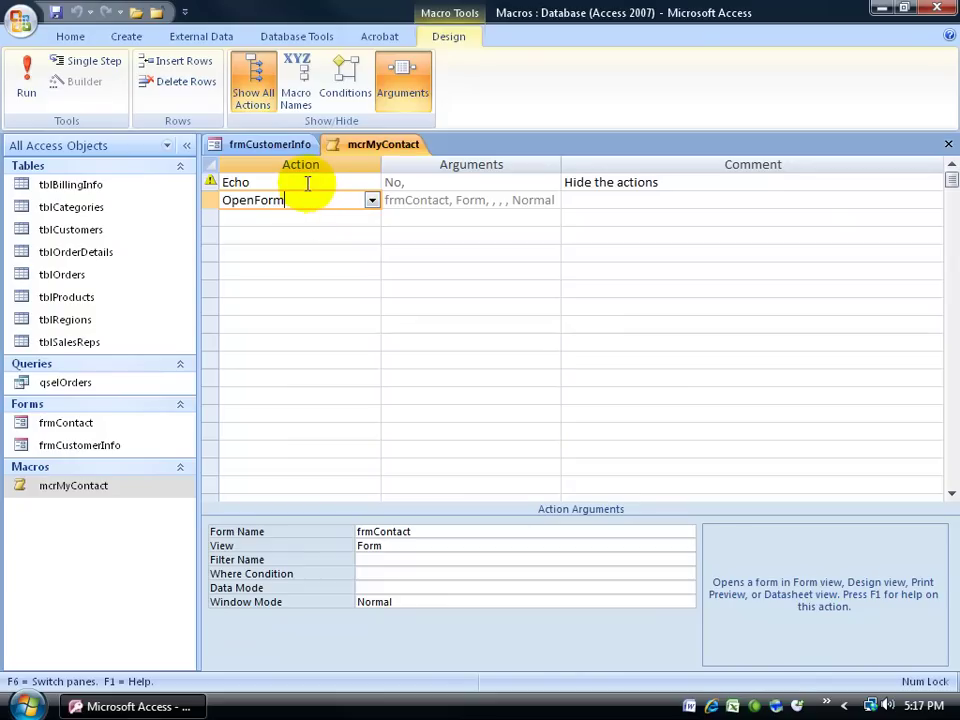
left_click(306, 184)
left_click(424, 531)
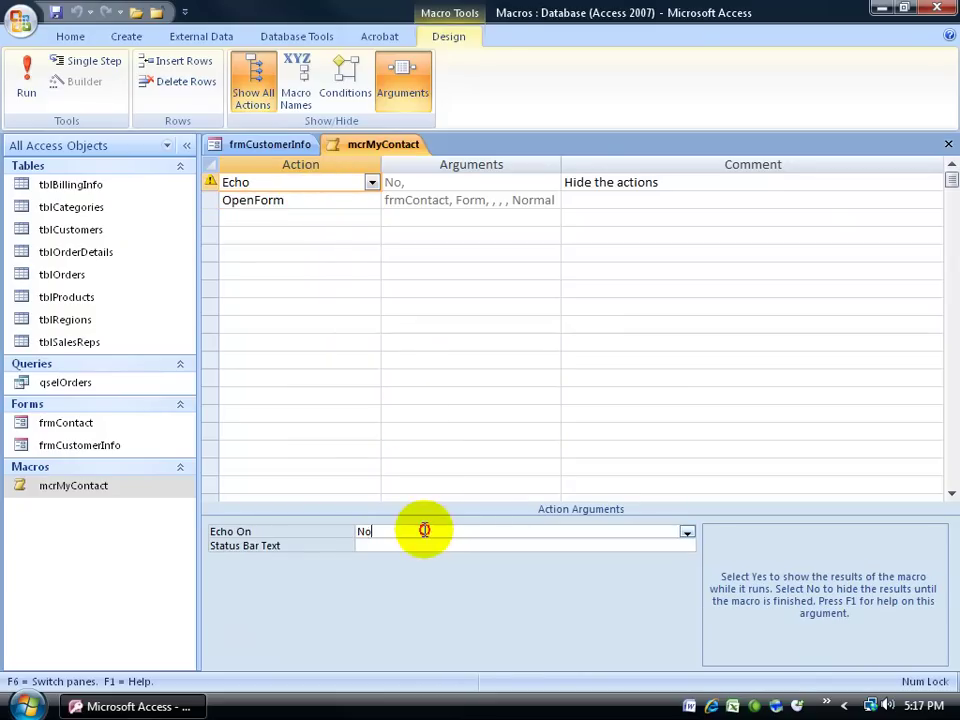
left_click(688, 532)
left_click(671, 558)
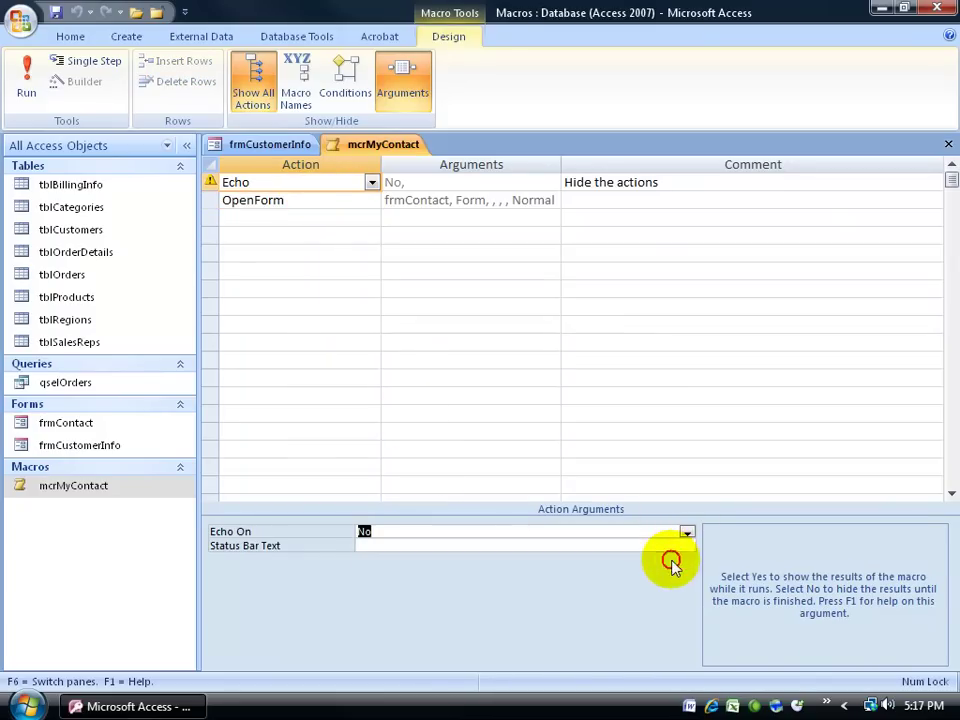
Step: Set the OpenForm action's Form Name to frmContact
left_click(325, 195)
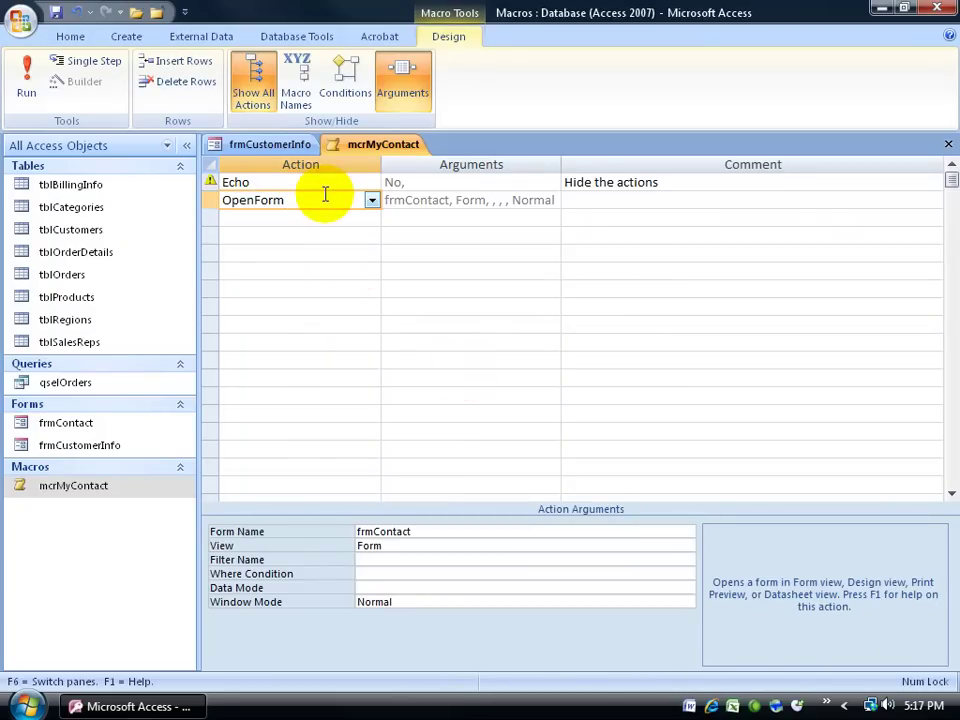
left_click(420, 533)
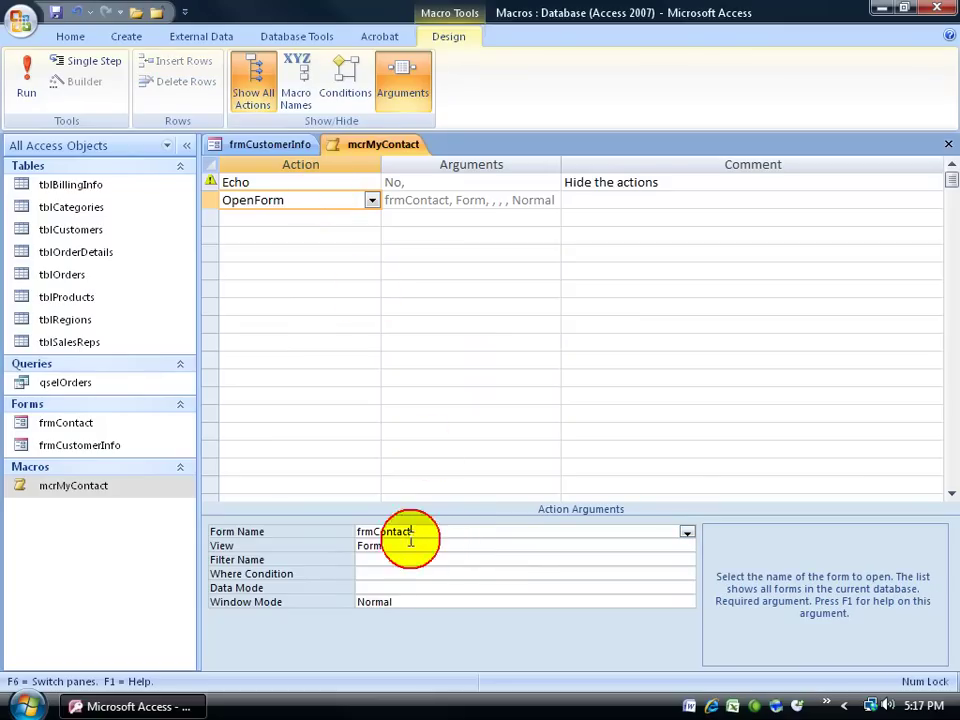
left_click(687, 532)
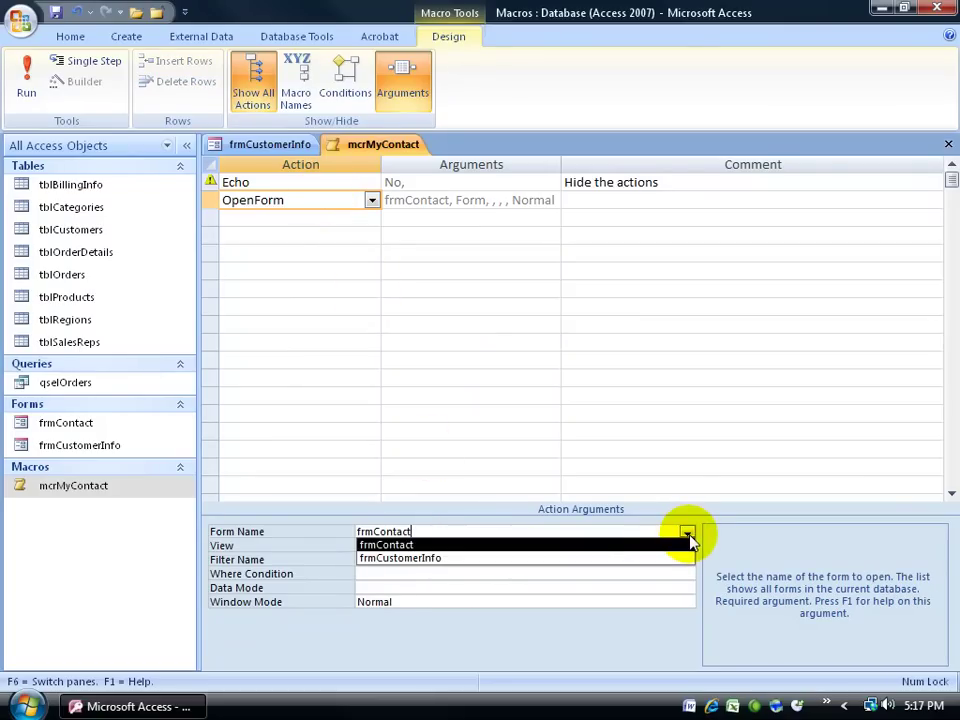
left_click(416, 545)
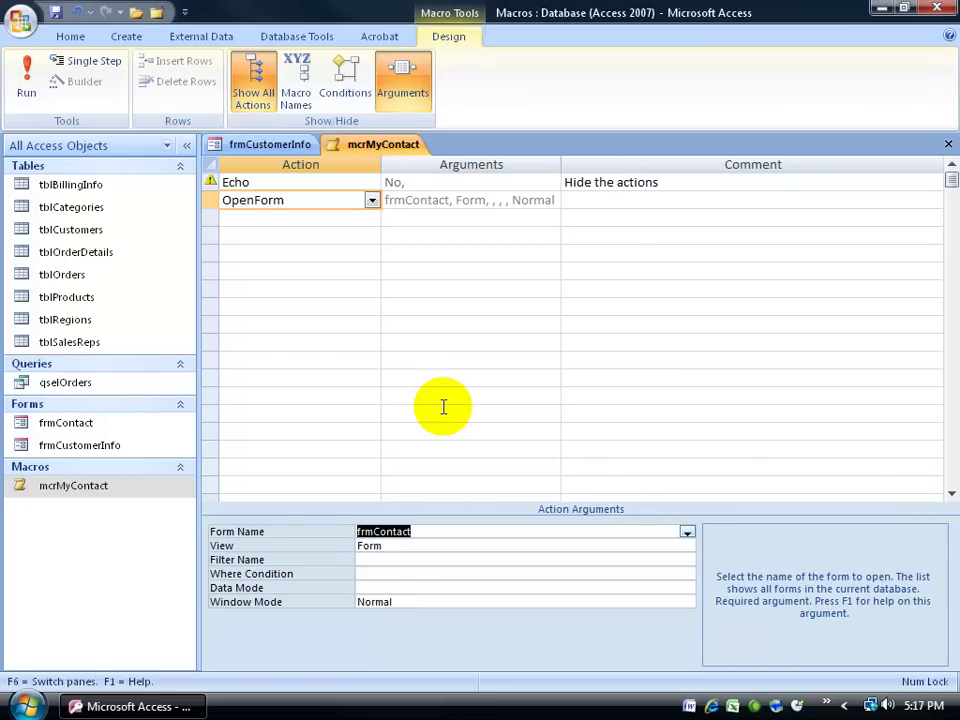
Step: Select the OpenForm Where Condition argument and bring up its context menu
left_click(371, 574)
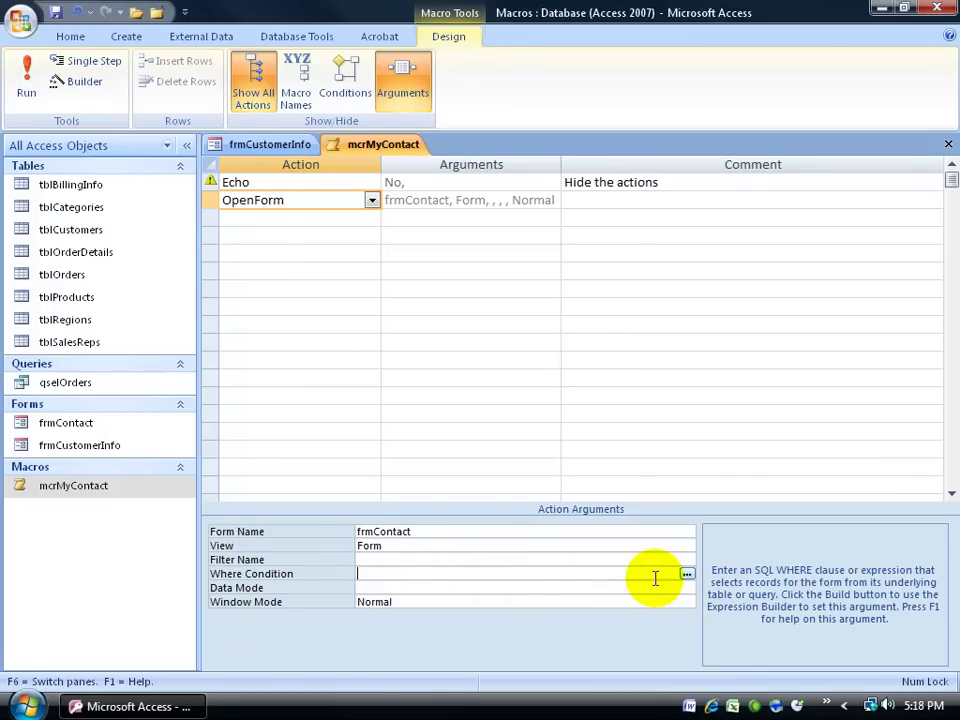
right_click(380, 572)
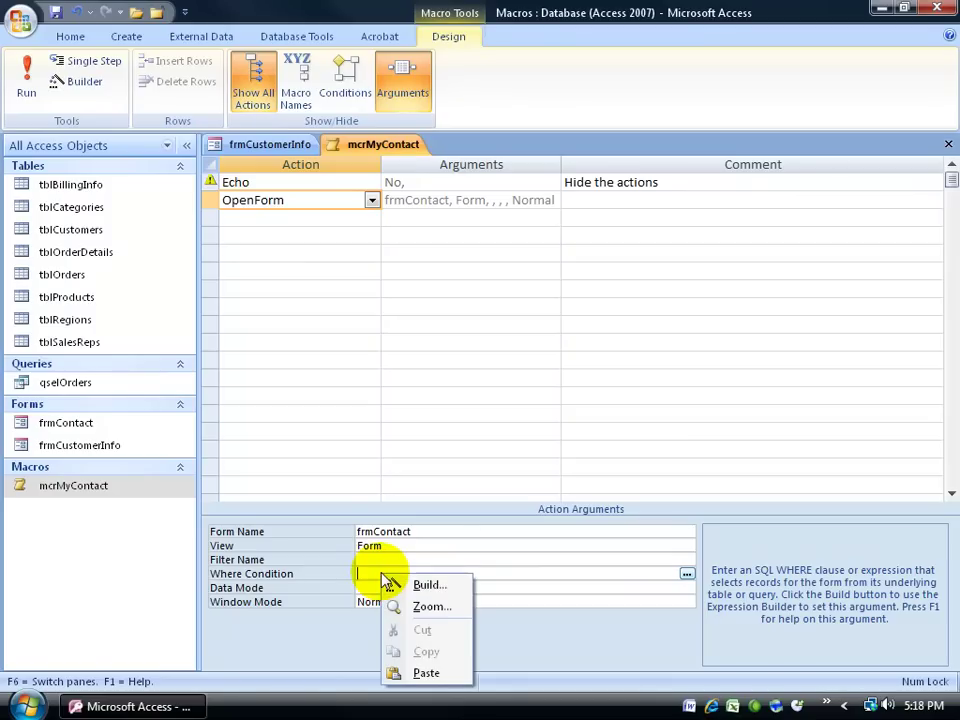
Step: In the Zoom box (Shift+F2), type [CustomerNum]=[Forms]![frmCustomerInfo]![CustomerNum] as the Where Condition
left_click(396, 606)
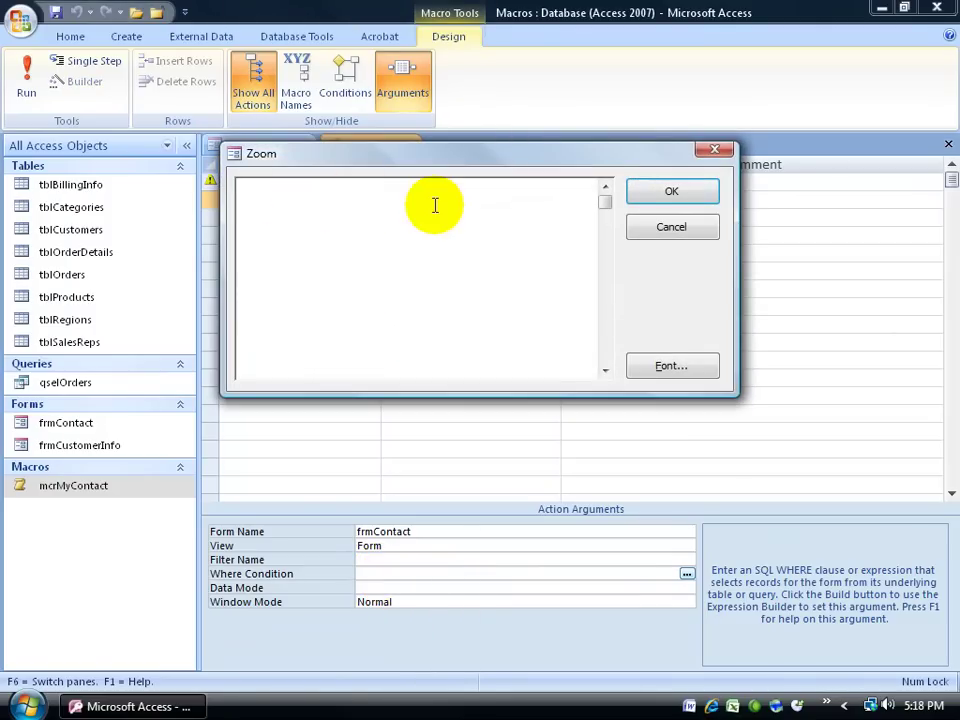
left_click(645, 228)
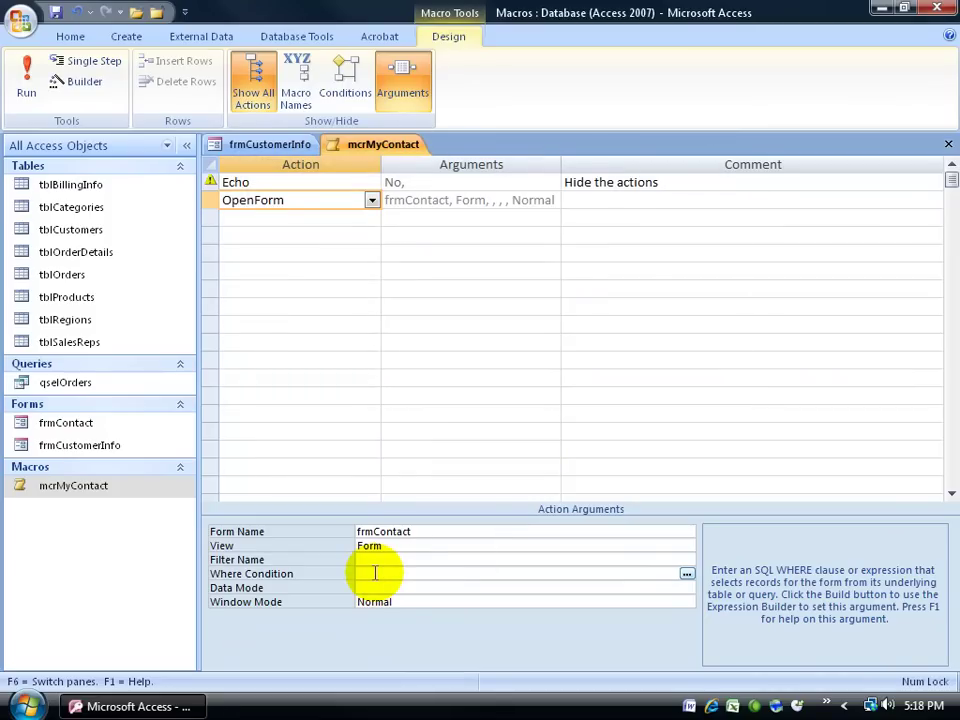
key("shift+F2")
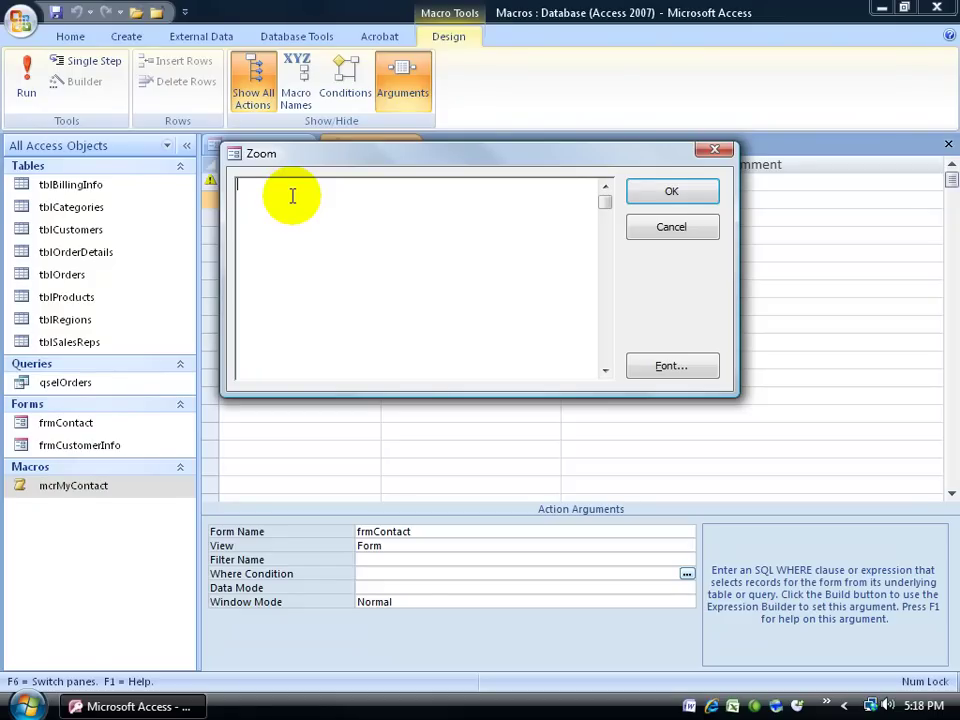
type("[Custom")
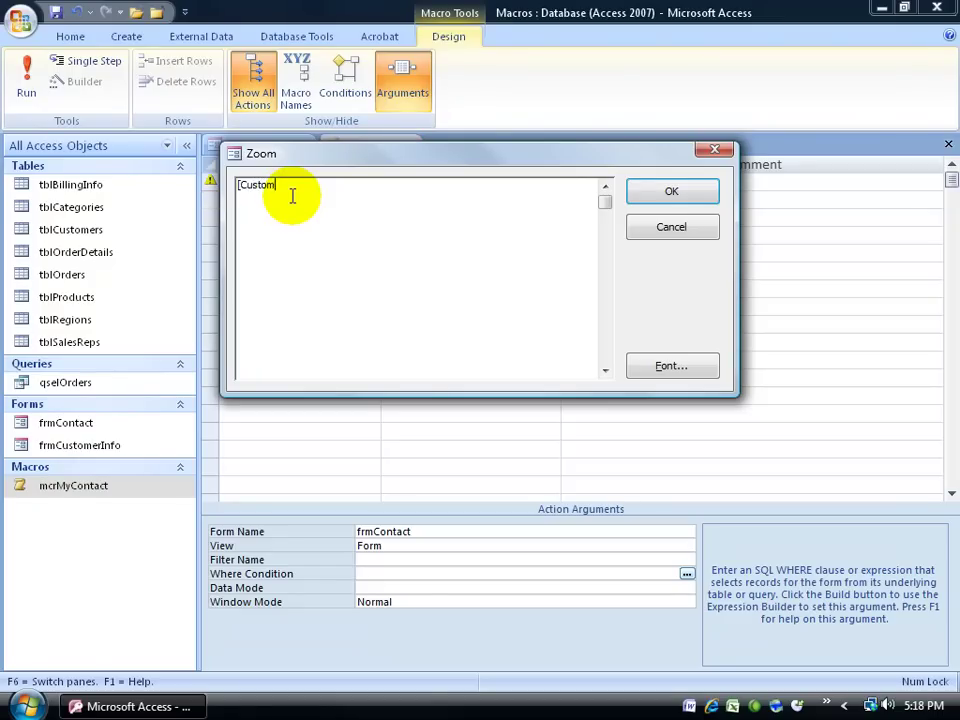
type("erNum]=[Forms]![frm")
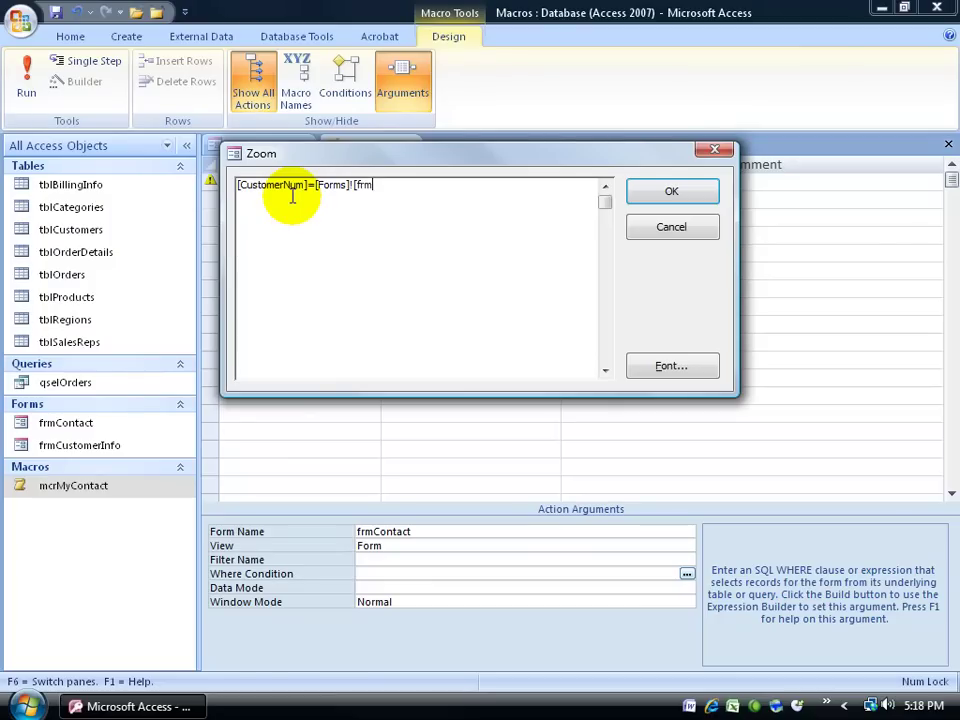
type("CustomerInfo]![")
type("Customer")
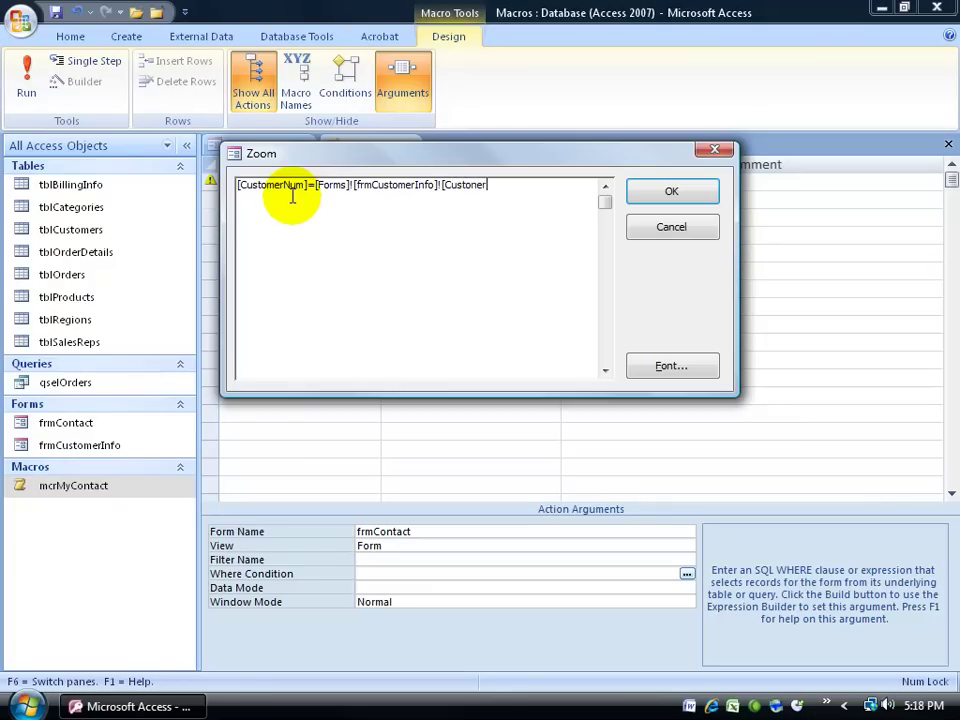
type("Num]")
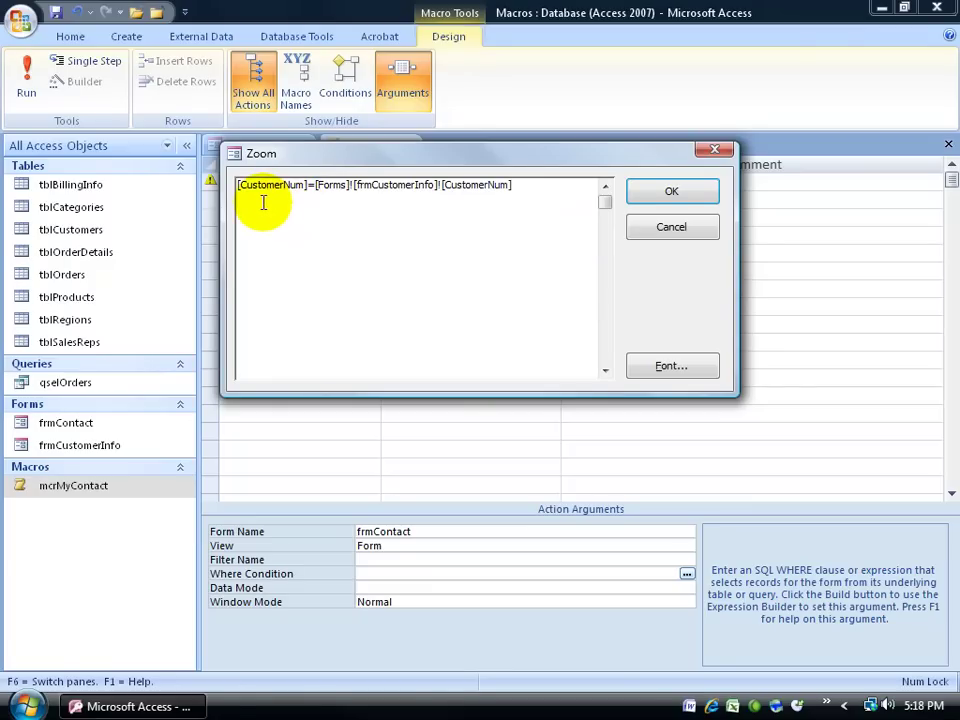
Step: Review the drafted CustomerNum condition in the Zoom box, repositioning the dialog
left_click_drag(306, 185, 241, 187)
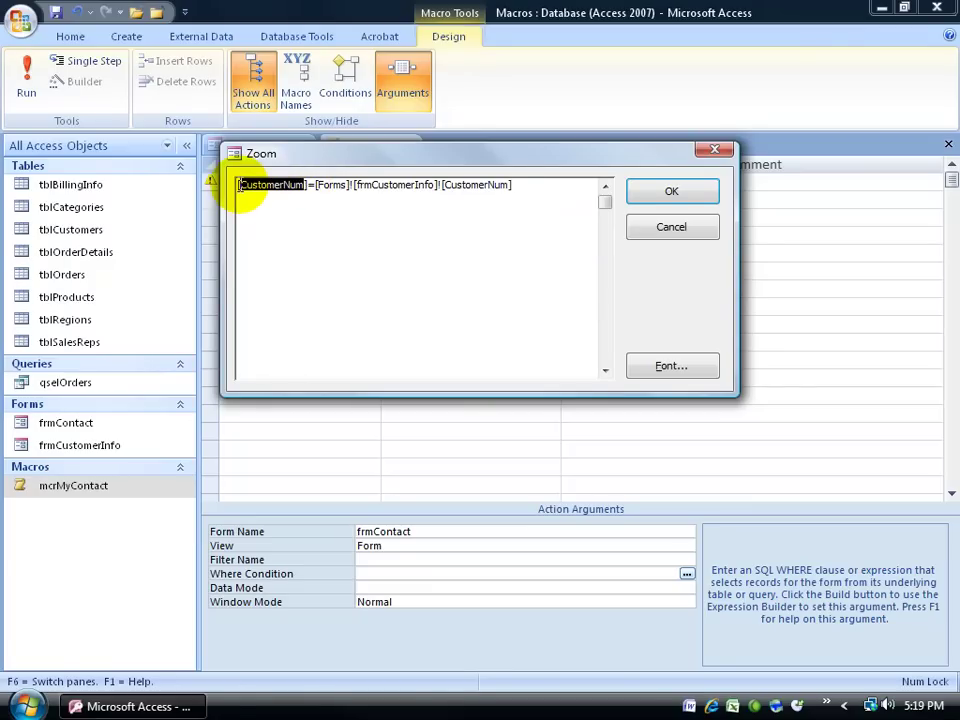
left_click(274, 206)
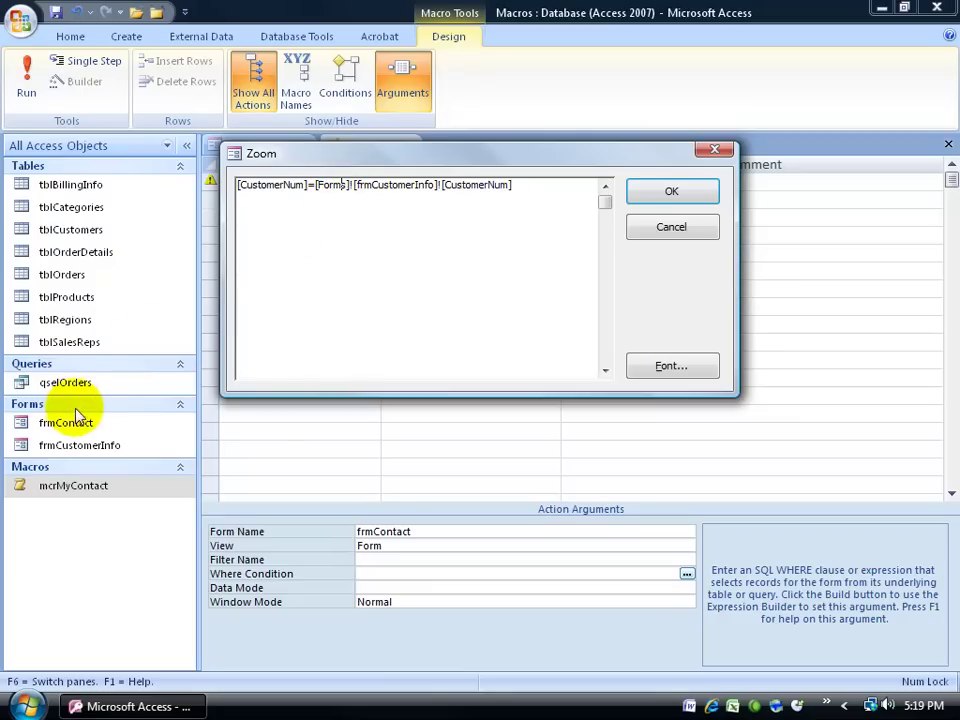
left_click(415, 186)
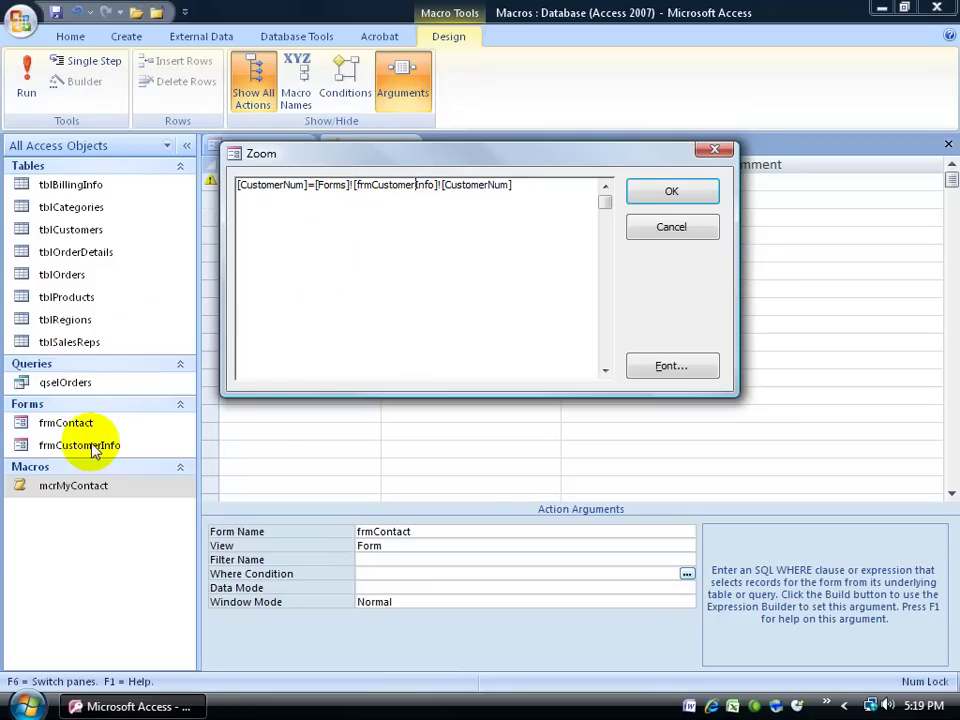
left_click(363, 152)
left_click_drag(363, 152, 365, 193)
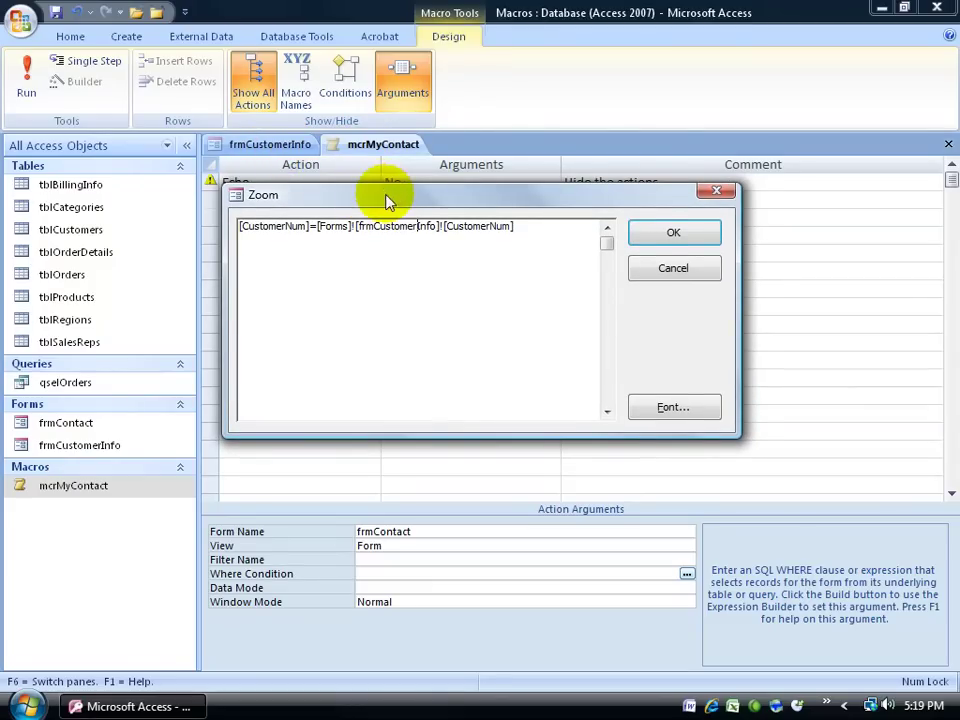
left_click_drag(388, 197, 387, 172)
left_click(465, 202)
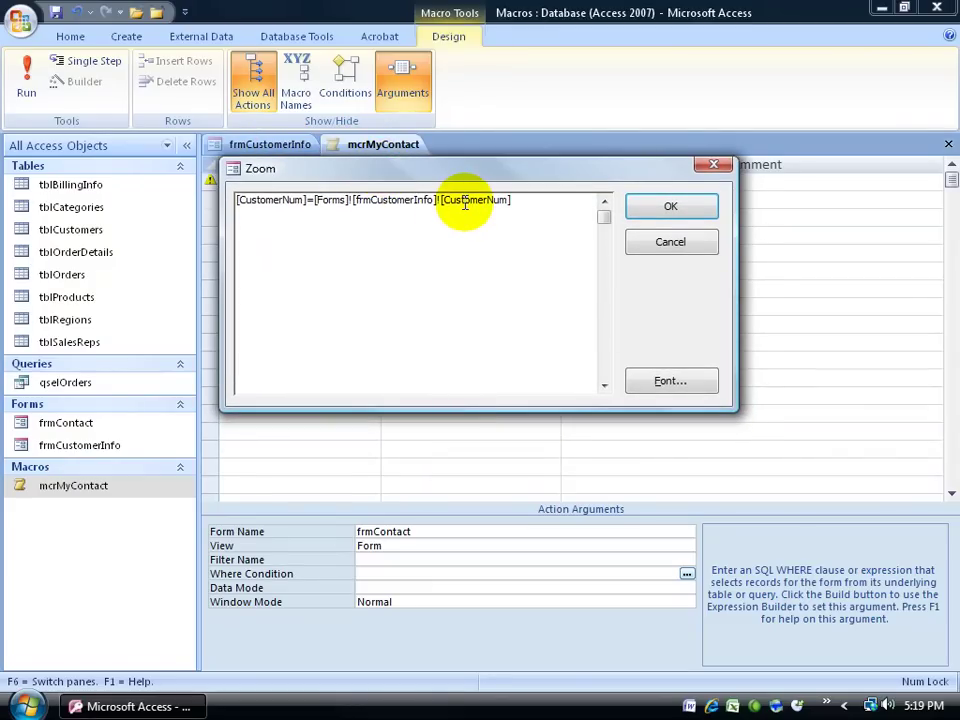
Step: Change frmCustomerInfo to frmcustomerinfo in the condition and accept it with OK
left_click(289, 200)
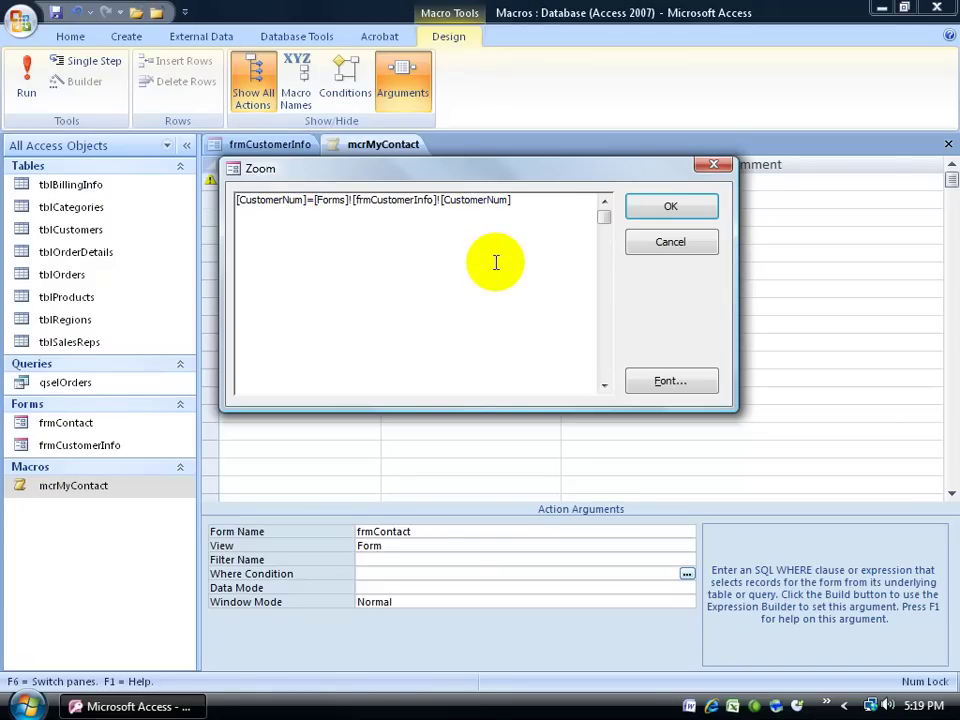
left_click(468, 278)
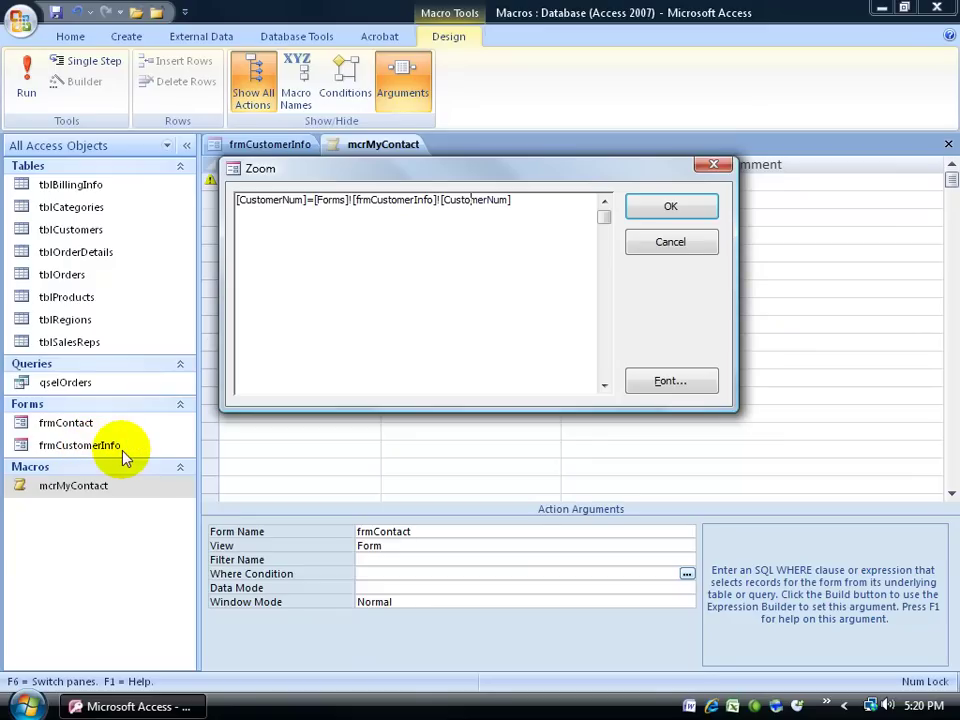
left_click(372, 200)
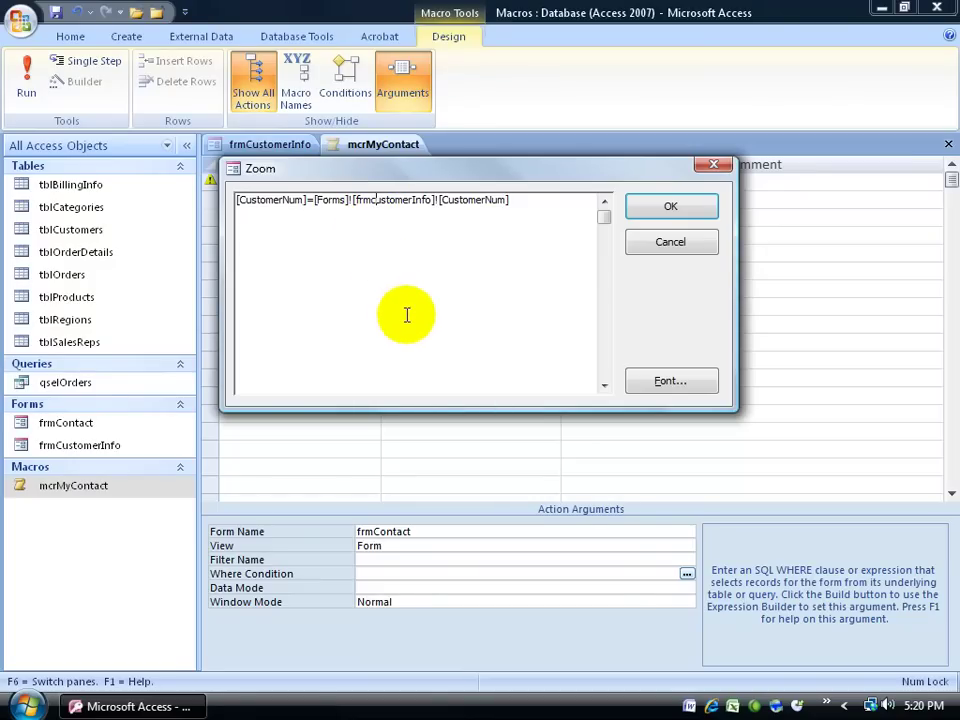
key("Delete")
type("c")
left_click(411, 200)
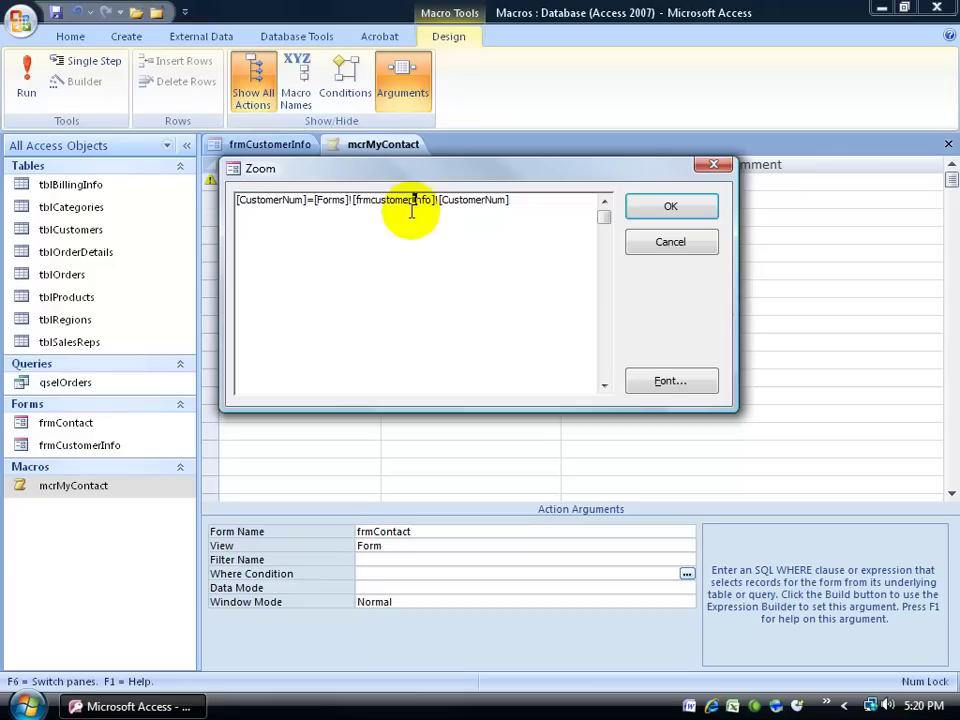
key("Delete")
type("i")
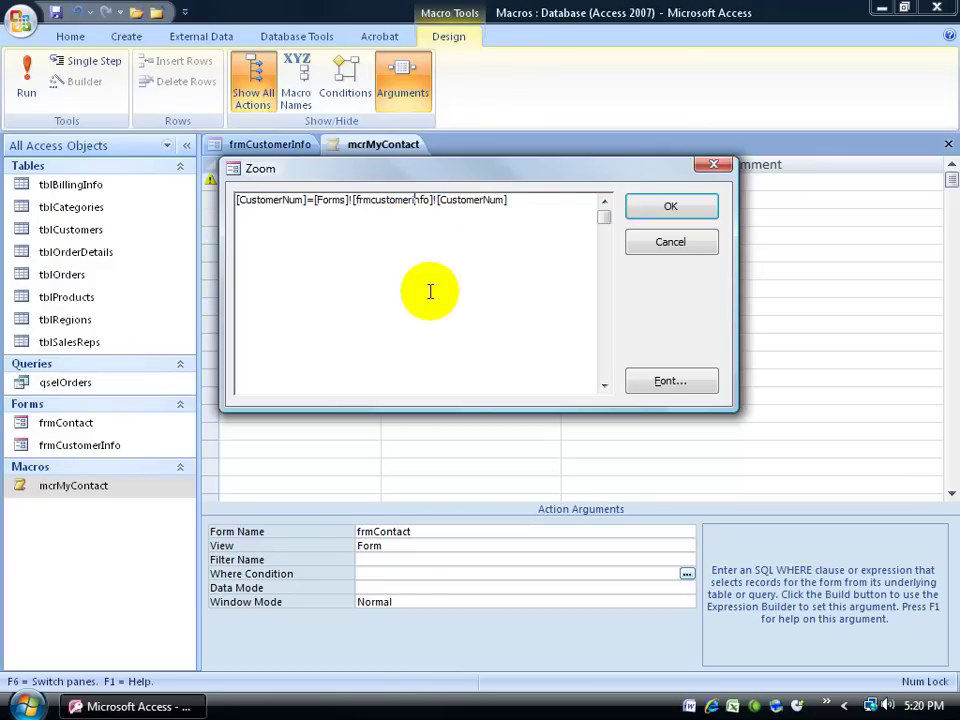
left_click(654, 209)
key("Tab")
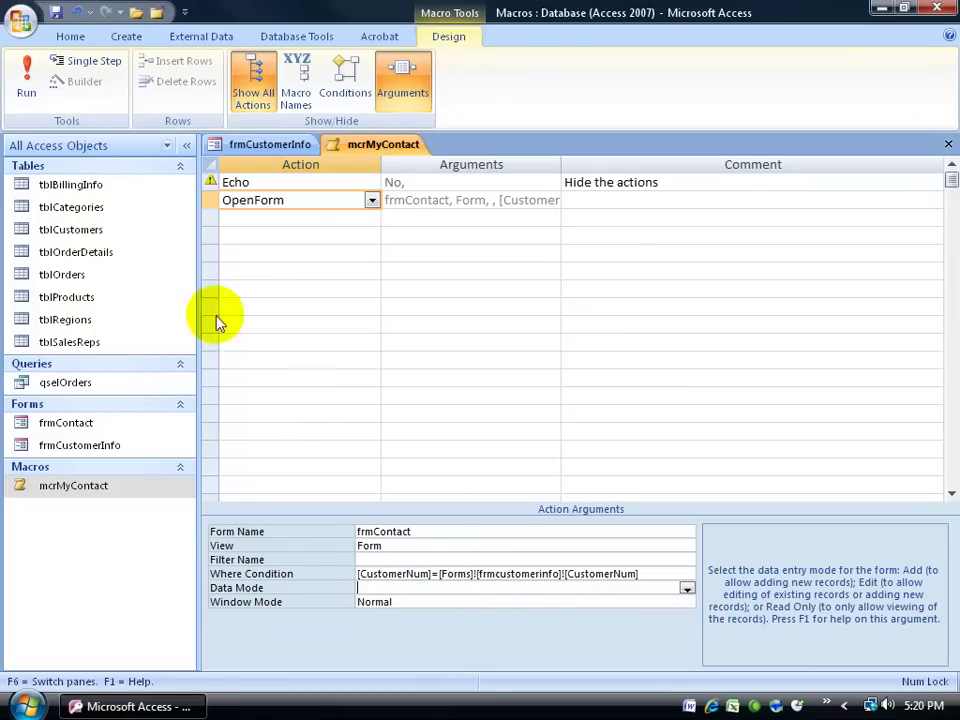
Step: Save and close mcrMyContact, hide the Property Sheet, and switch frmCustomerInfo to Form view
left_click(56, 12)
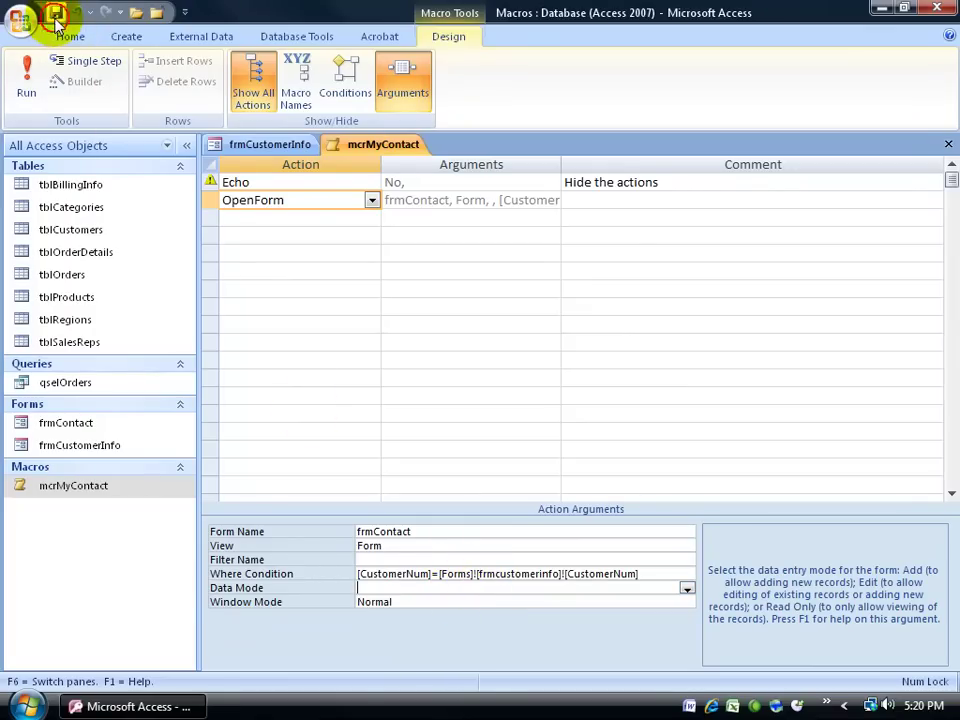
left_click(946, 144)
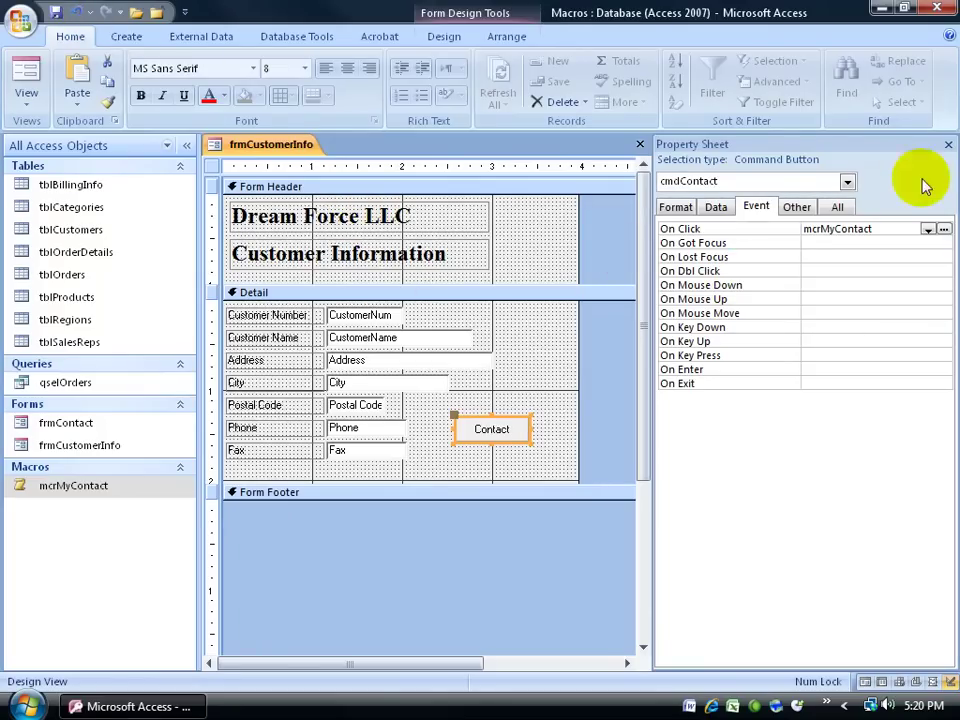
left_click(947, 145)
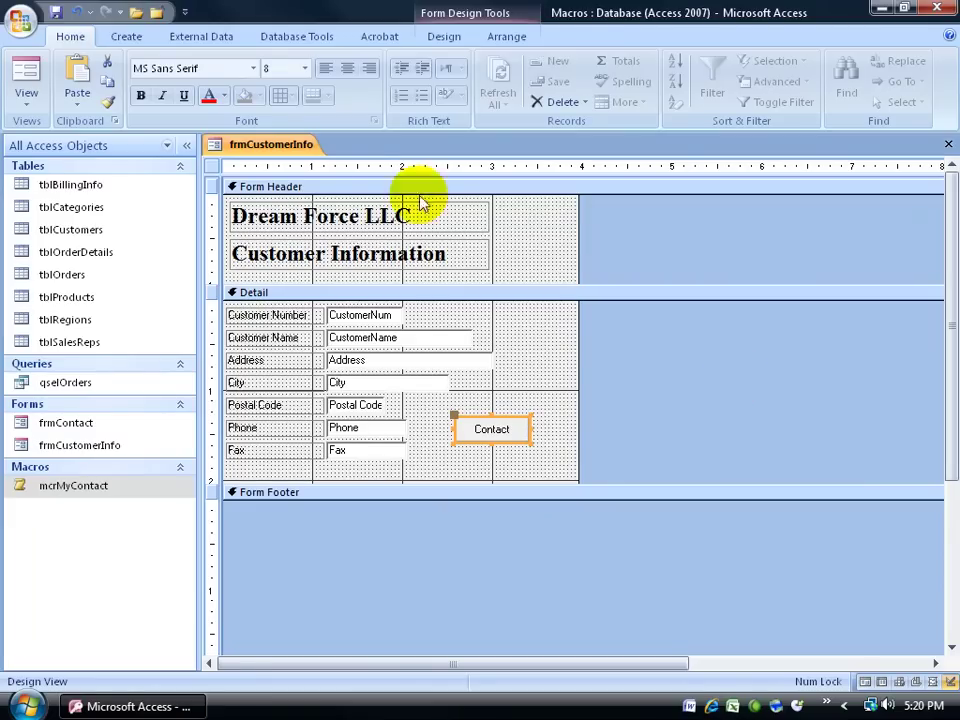
right_click(279, 148)
left_click(309, 226)
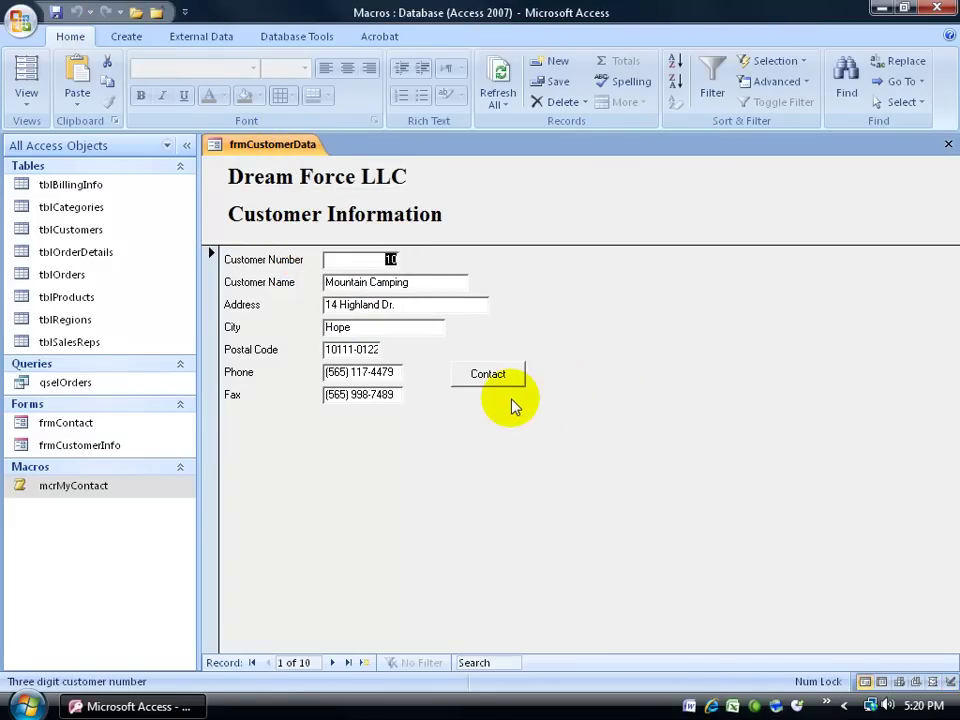
Step: Advance to record 6, customer 35 Mountain Camping, and open its contact form
left_click(333, 662)
left_click(333, 662)
left_click(333, 662)
left_click(333, 662)
left_click(333, 662)
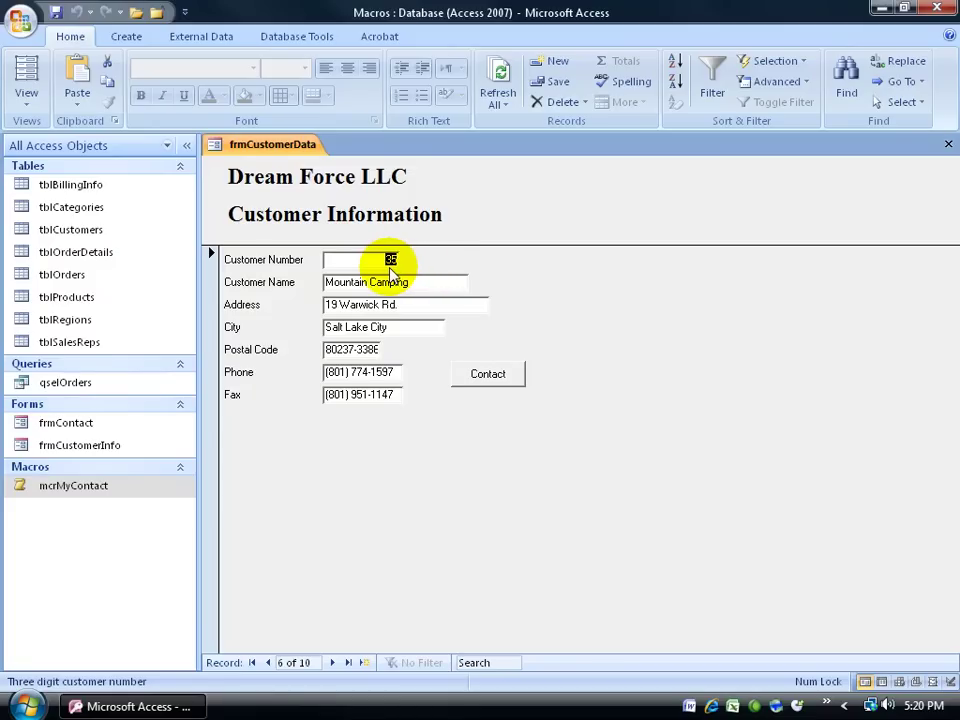
left_click(467, 375)
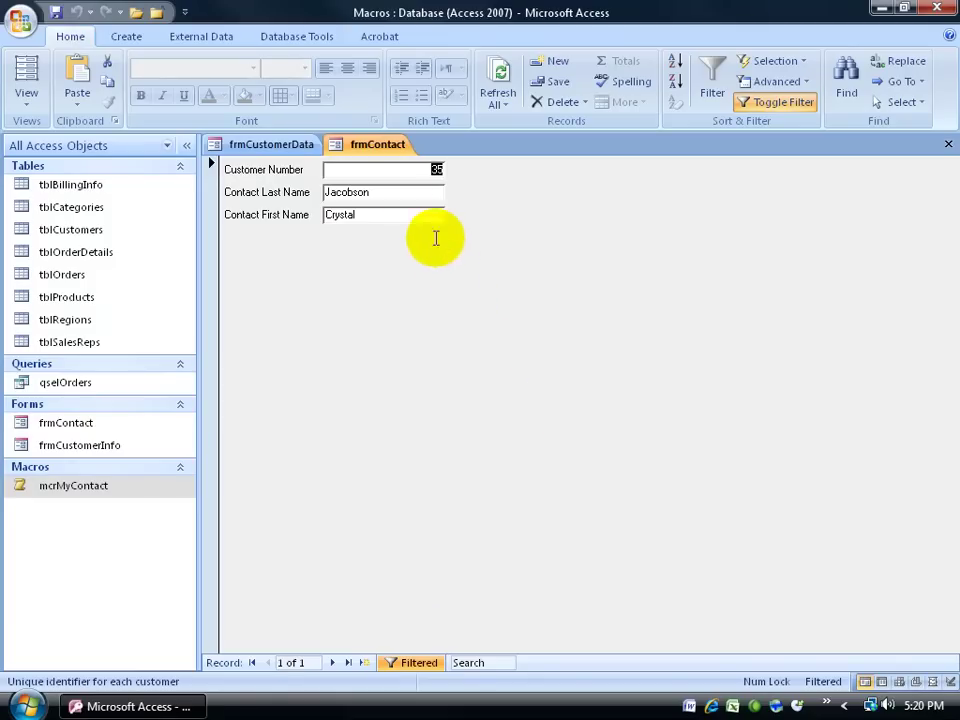
Step: Confirm frmContact shows only customer 35's contact by comparing both form tabs
left_click(430, 170)
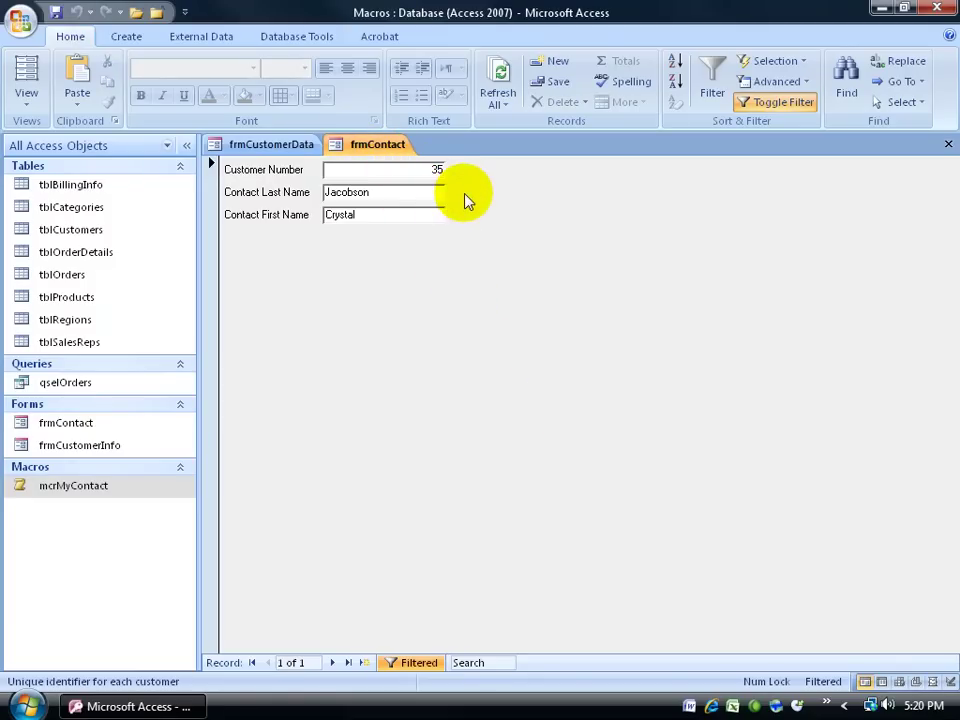
left_click(272, 145)
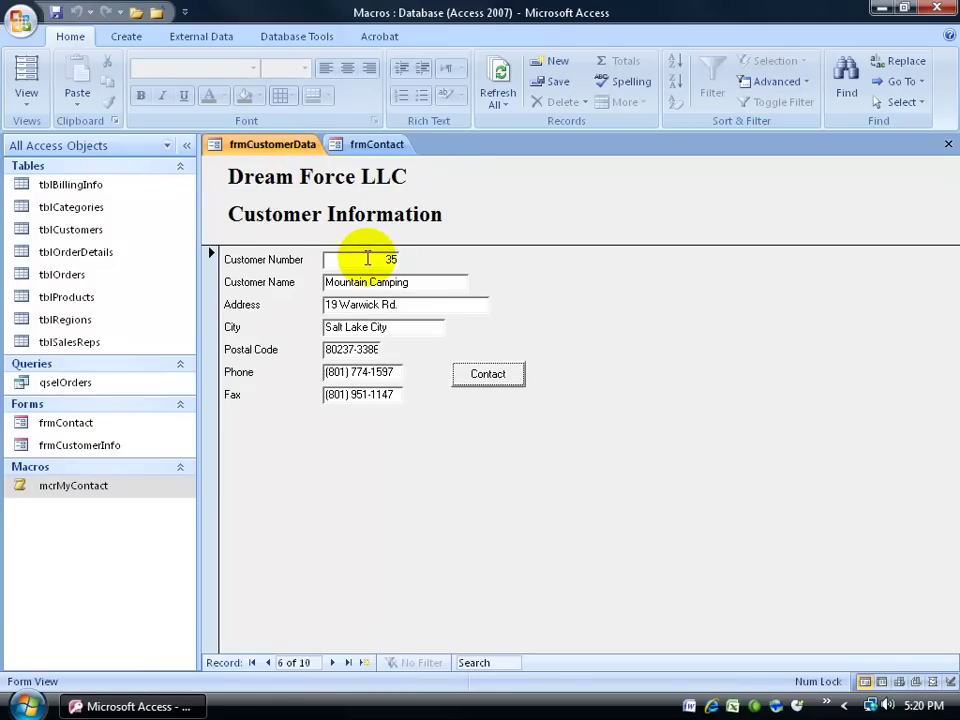
left_click(380, 144)
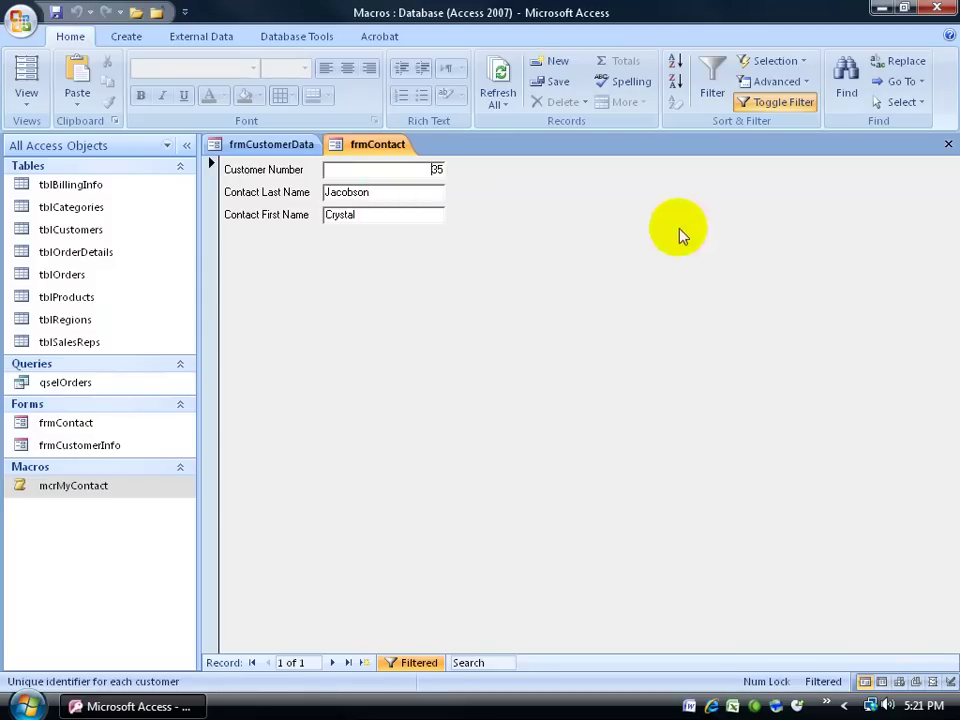
Step: Close frmContact, move to customer record 8, and open customer 45's contact via the Contact button
left_click(947, 146)
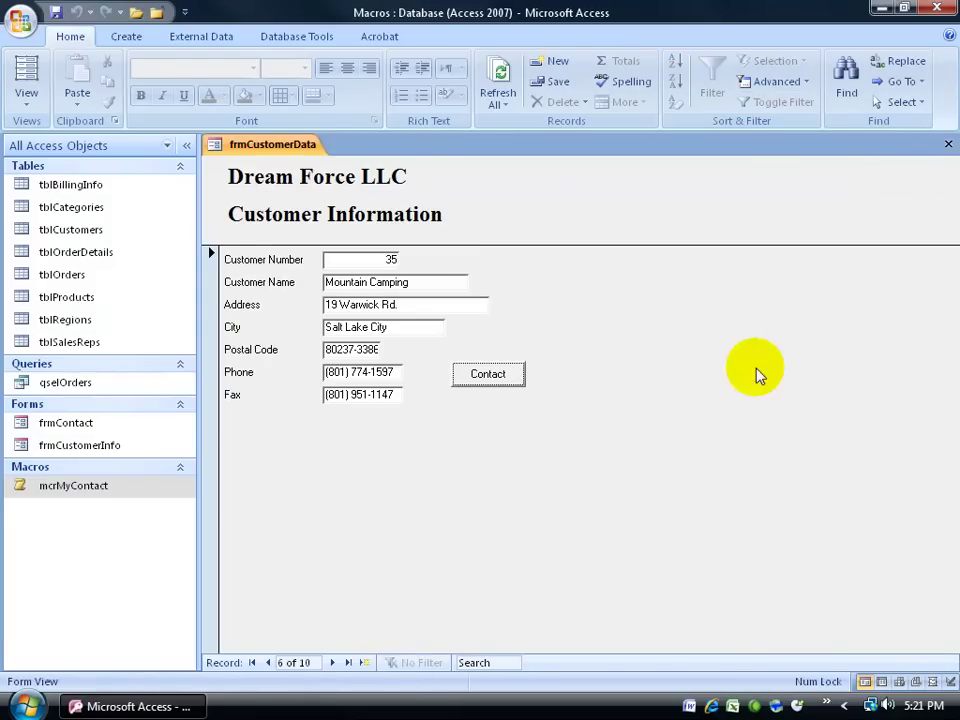
left_click(333, 663)
left_click(334, 664)
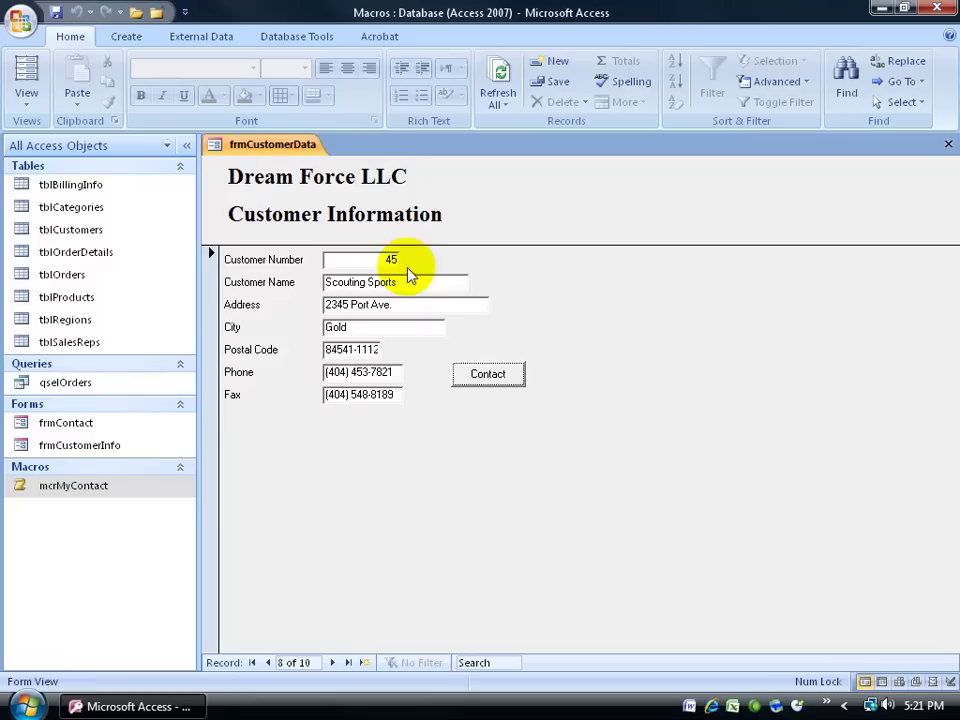
left_click(476, 368)
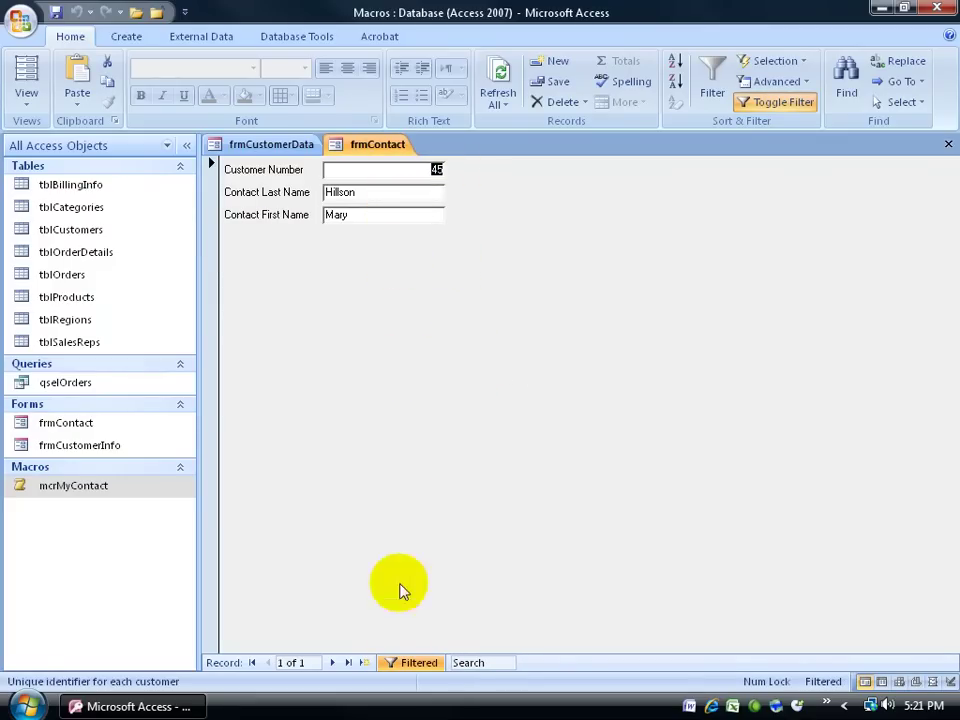
Step: Turn off the filter and step through the 10 unfiltered contact records
left_click(419, 663)
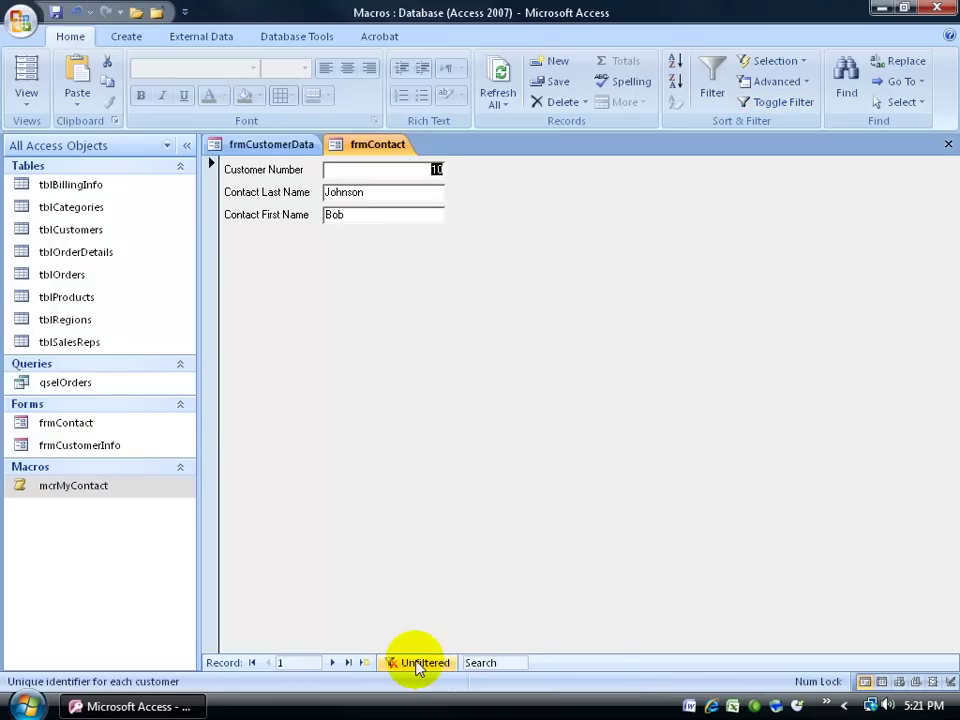
left_click(332, 662)
left_click(332, 662)
left_click(332, 662)
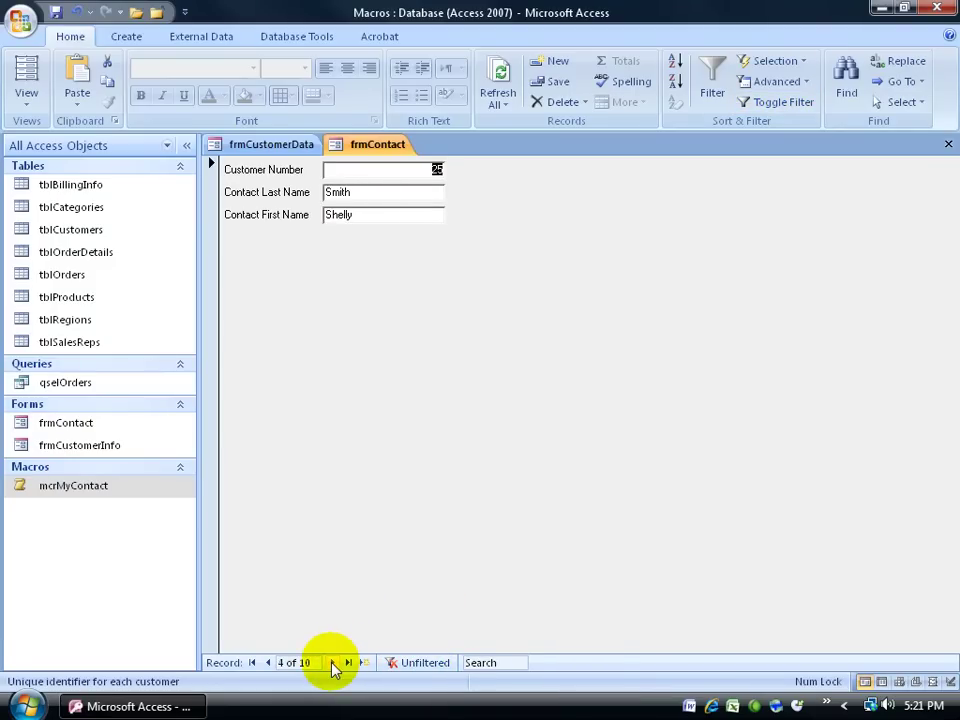